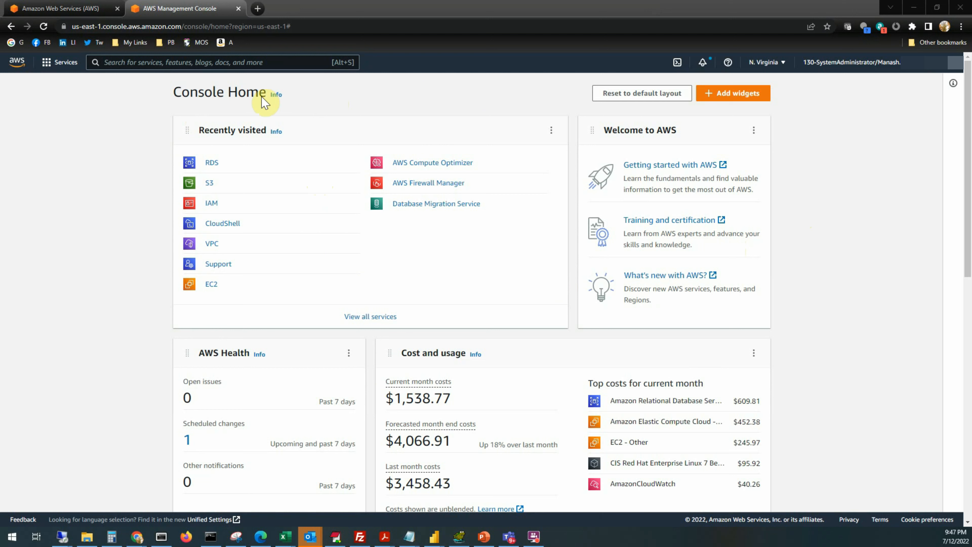
Step: Open the RDS service from the console search and start creating a new database
{"action": "left_click", "coordinate": [157, 61]}
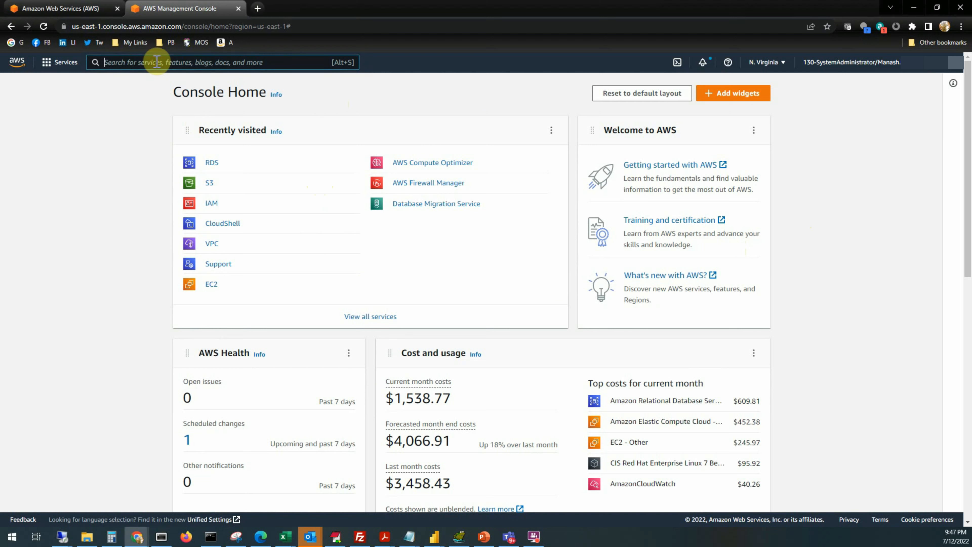
{"action": "type", "text": "rds"}
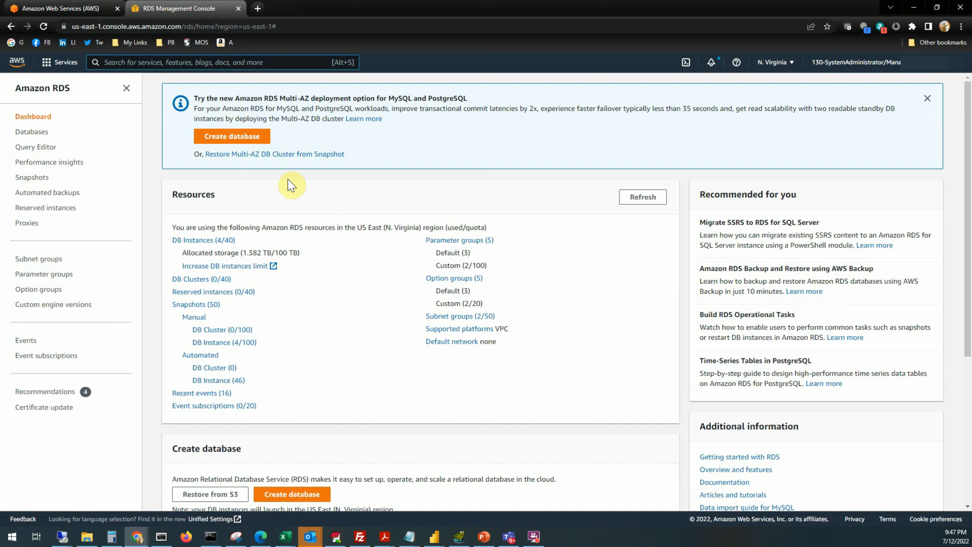
{"action": "left_click", "coordinate": [235, 137]}
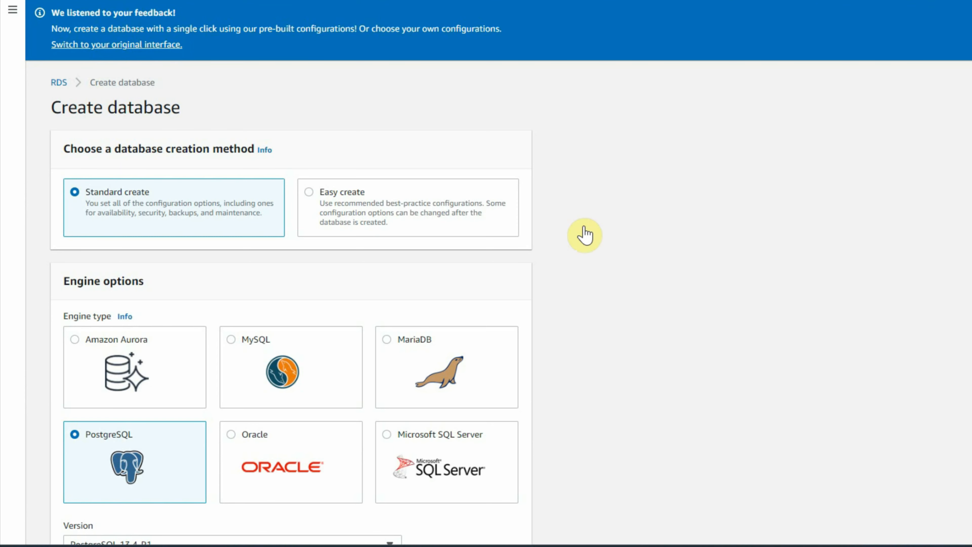
Step: Choose Oracle as the database engine type
{"action": "scroll", "coordinate": [581, 229], "scroll_direction": "down", "scroll_amount": 1}
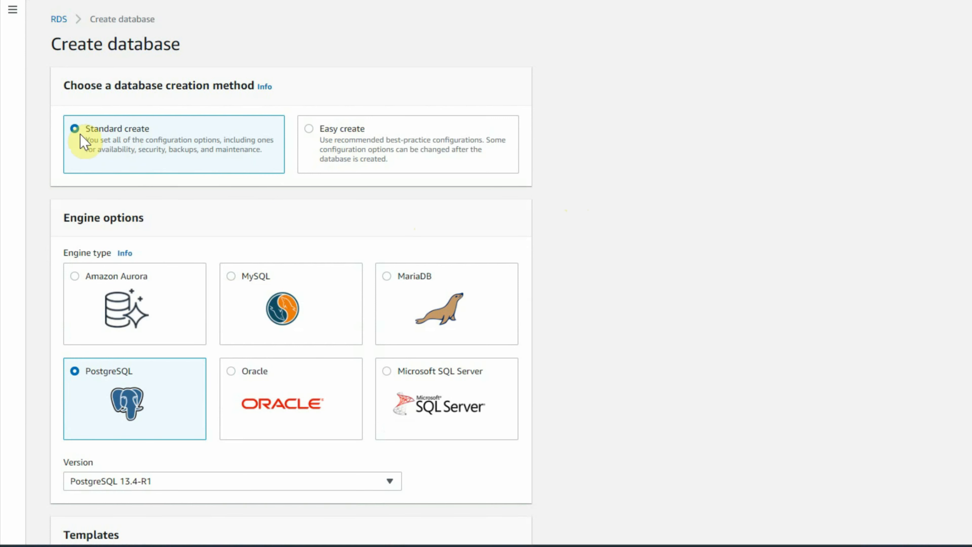
{"action": "scroll", "coordinate": [610, 269], "scroll_direction": "down", "scroll_amount": 2}
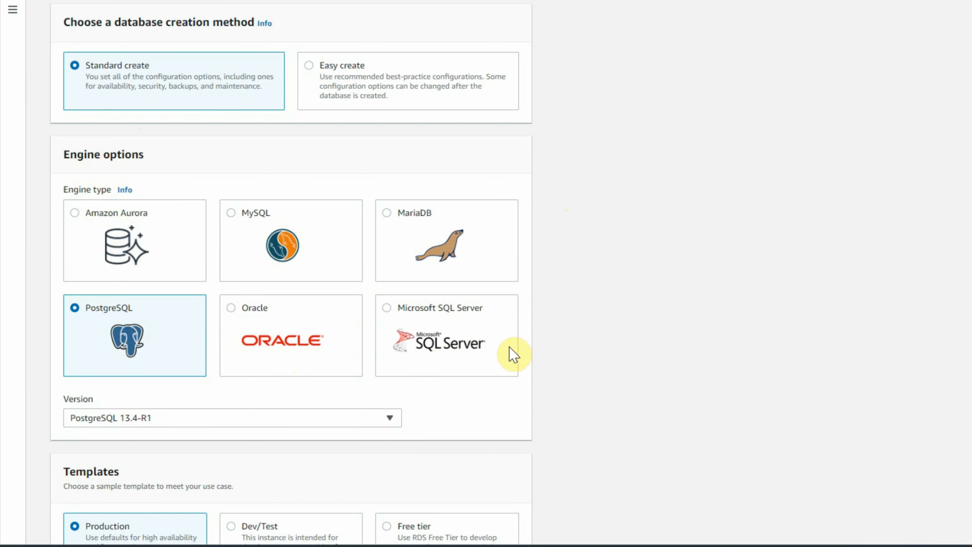
{"action": "left_click", "coordinate": [233, 309]}
Step: Select the Dev/Test template for the Oracle database
{"action": "scroll", "coordinate": [655, 370], "scroll_direction": "down", "scroll_amount": 1}
{"action": "scroll", "coordinate": [655, 370], "scroll_direction": "down", "scroll_amount": 4}
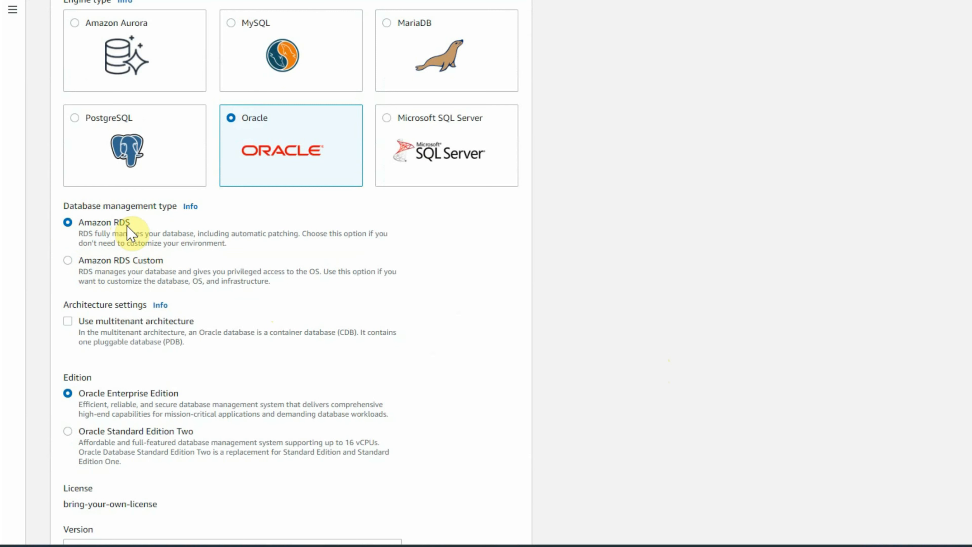
{"action": "scroll", "coordinate": [308, 308], "scroll_direction": "down", "scroll_amount": 1}
{"action": "scroll", "coordinate": [310, 310], "scroll_direction": "down", "scroll_amount": 5}
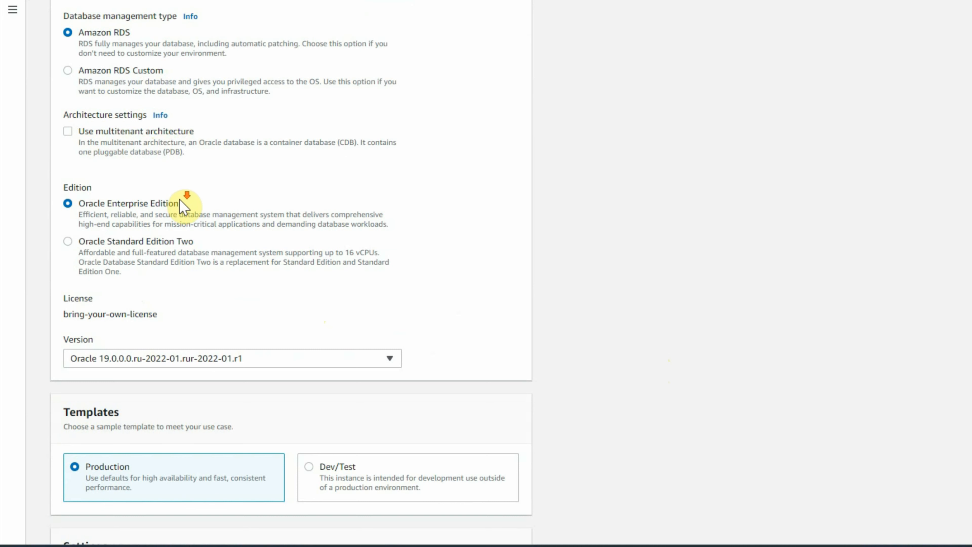
{"action": "scroll", "coordinate": [185, 202], "scroll_direction": "down", "scroll_amount": 2}
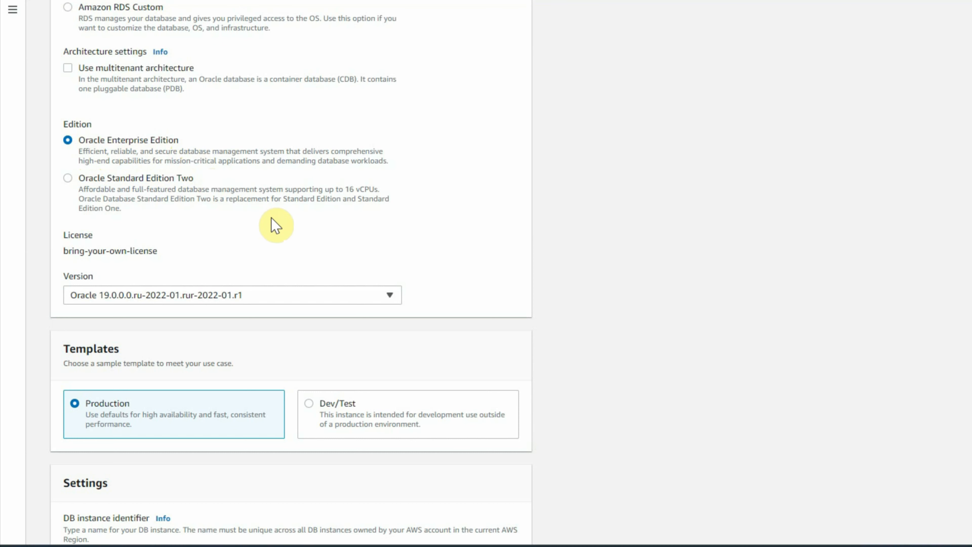
{"action": "scroll", "coordinate": [267, 222], "scroll_direction": "down", "scroll_amount": 2}
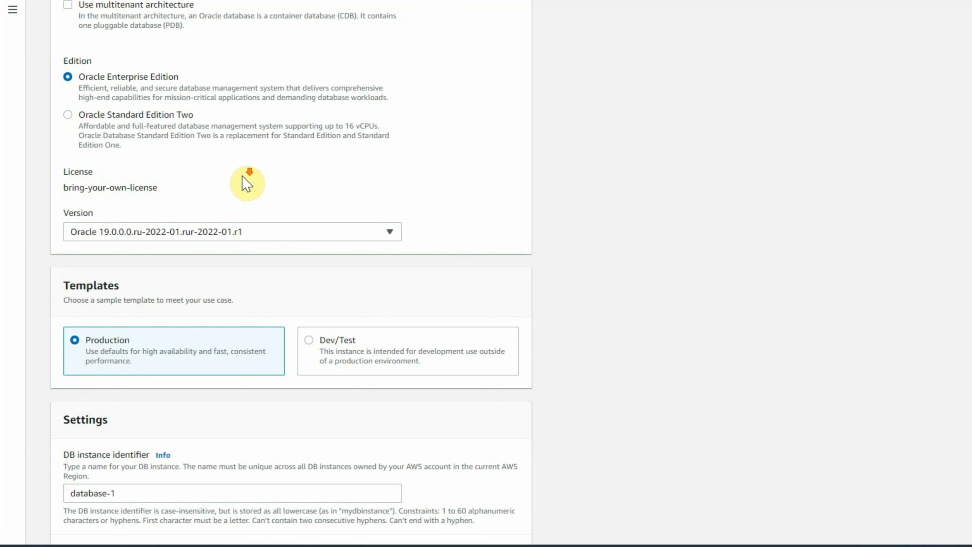
{"action": "scroll", "coordinate": [241, 175], "scroll_direction": "down", "scroll_amount": 2}
{"action": "scroll", "coordinate": [241, 175], "scroll_direction": "down", "scroll_amount": 2}
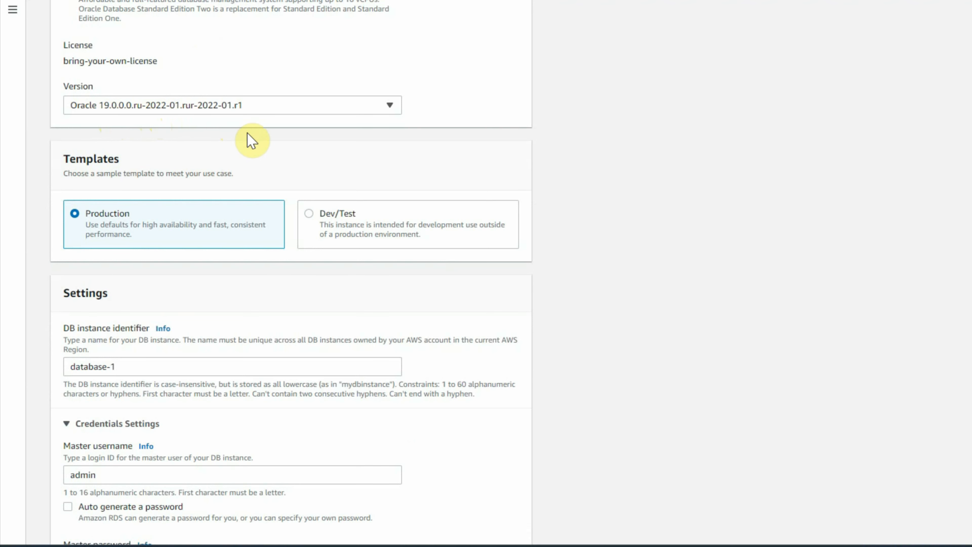
{"action": "scroll", "coordinate": [251, 141], "scroll_direction": "down", "scroll_amount": 3}
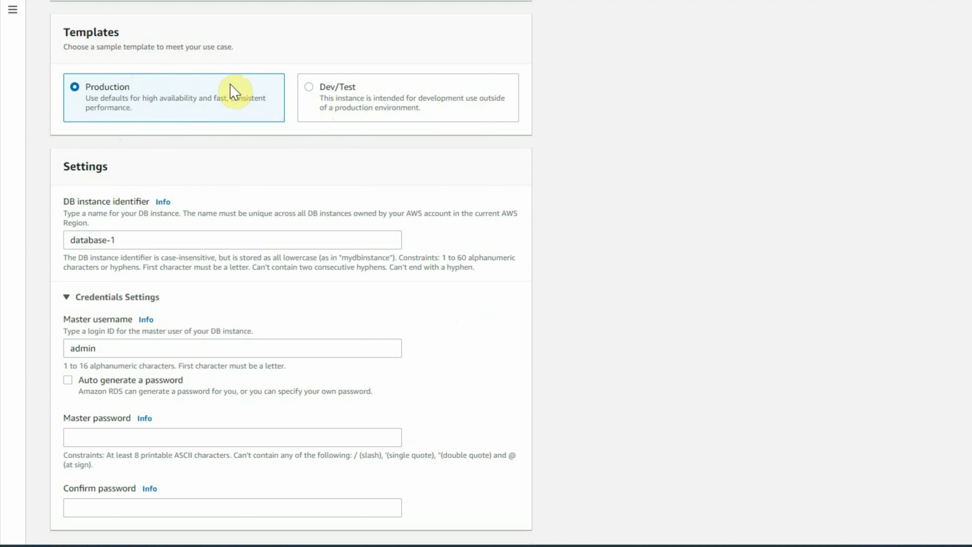
{"action": "left_click", "coordinate": [310, 96]}
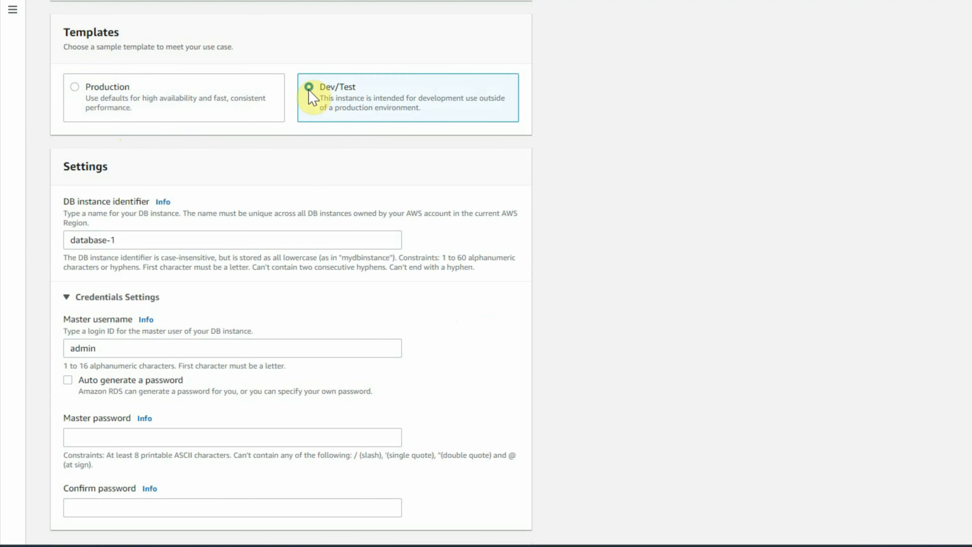
Step: Set the DB instance identifier to testrds
{"action": "scroll", "coordinate": [334, 186], "scroll_direction": "down", "scroll_amount": 2}
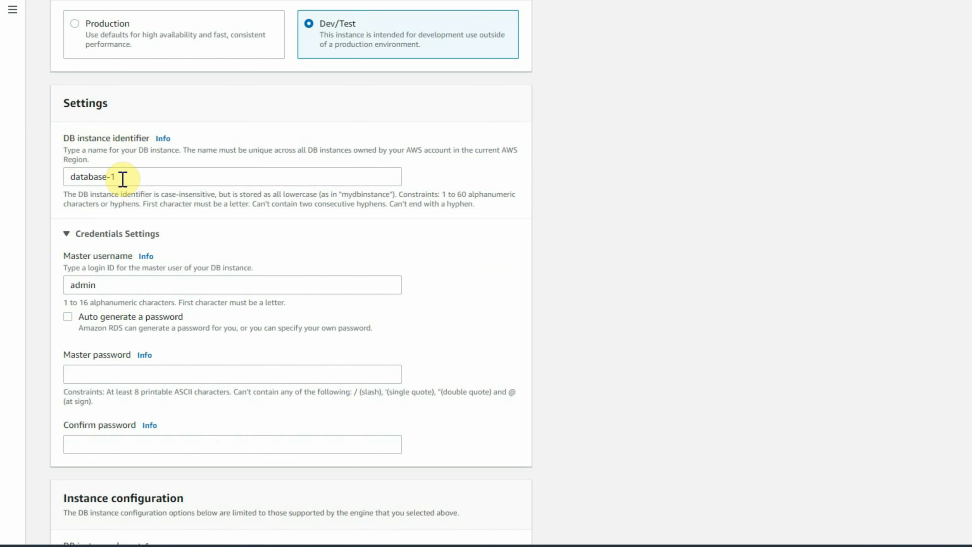
{"action": "left_click_drag", "start_coordinate": [124, 180], "coordinate": [9, 180]}
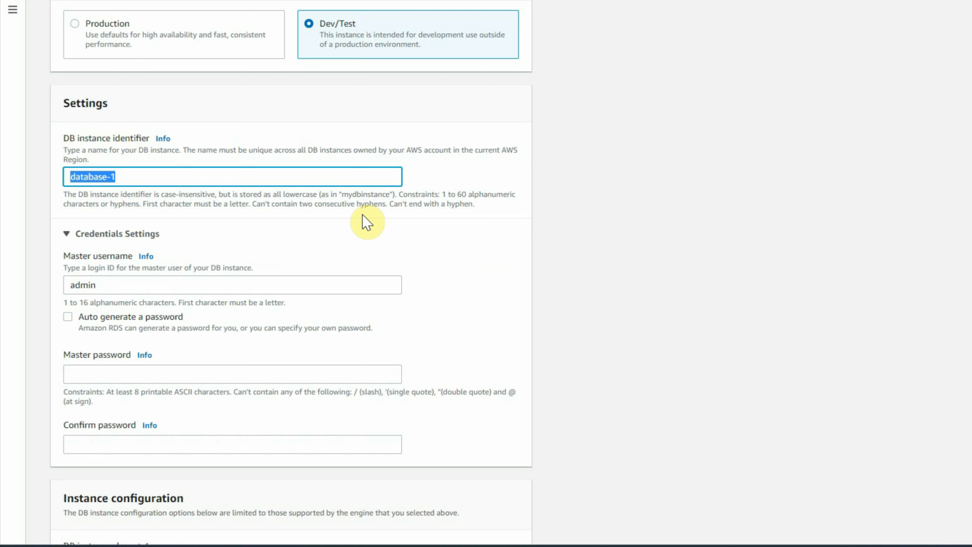
{"action": "type", "text": "testrds"}
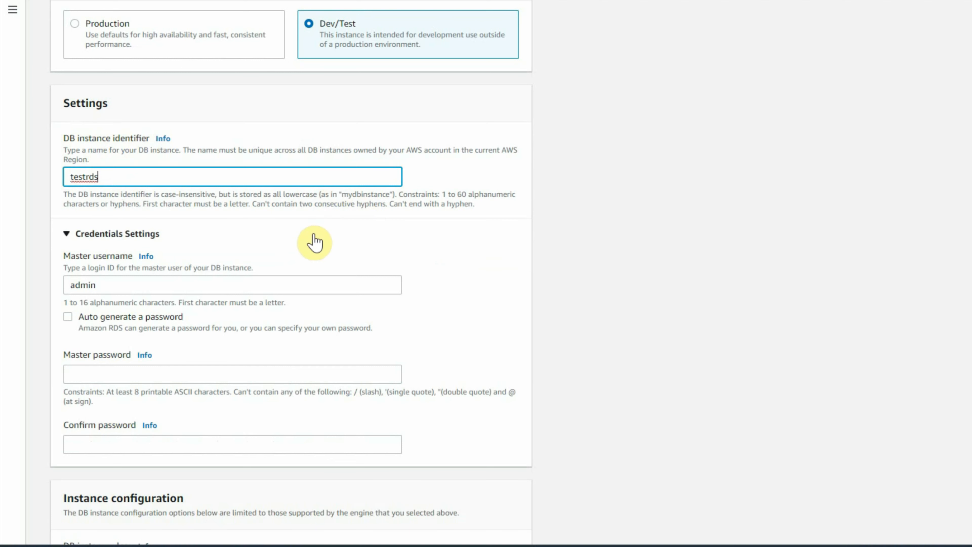
Step: Enter the master password and repeat it in the confirm password field
{"action": "scroll", "coordinate": [172, 293], "scroll_direction": "down", "scroll_amount": 2}
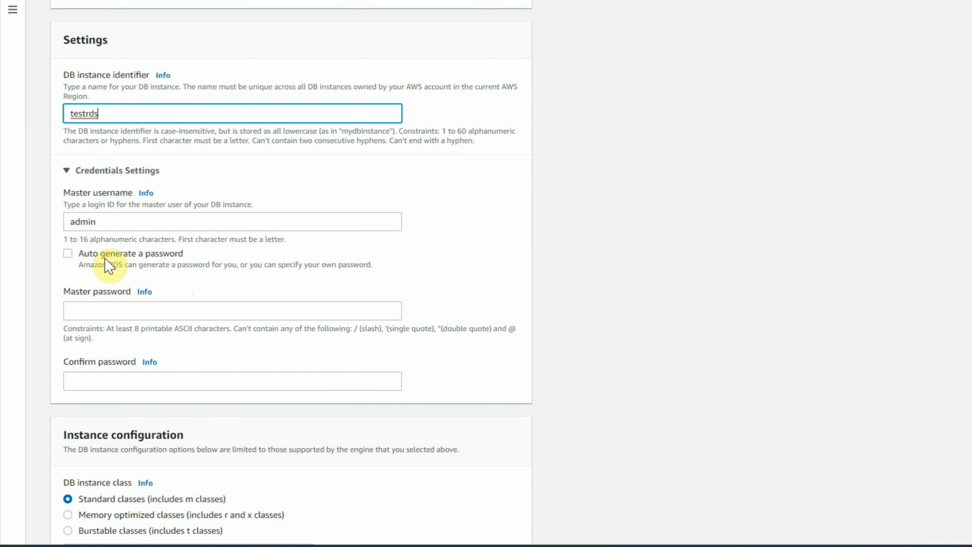
{"action": "left_click", "coordinate": [112, 312]}
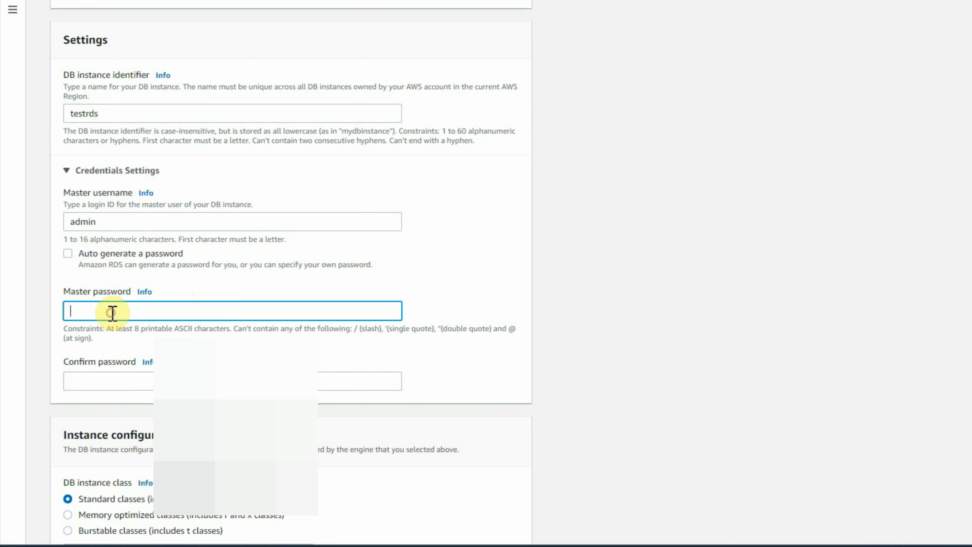
{"action": "type", "text": "•"}
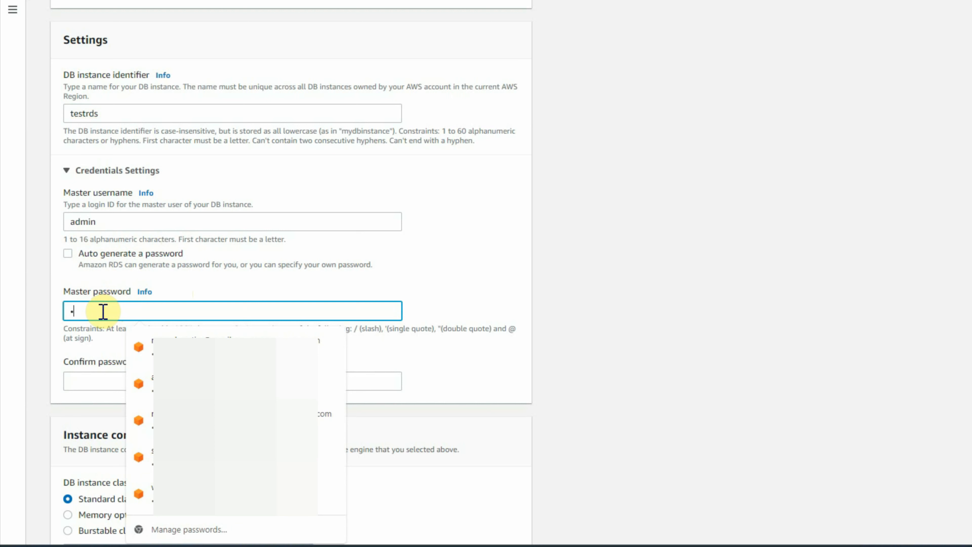
{"action": "type", "text": "•••••••••"}
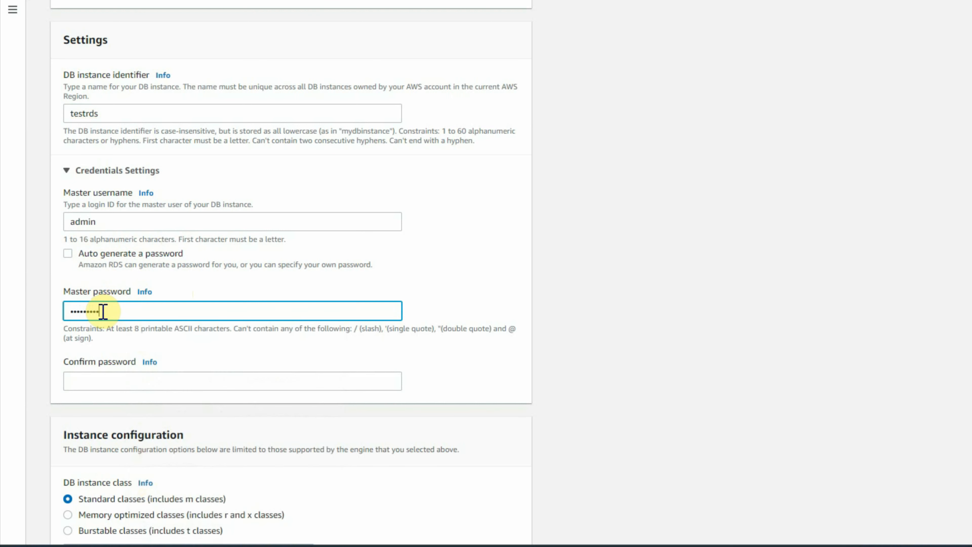
{"action": "type", "text": "•"}
{"action": "key", "text": "Tab"}
{"action": "type", "text": "•••••"}
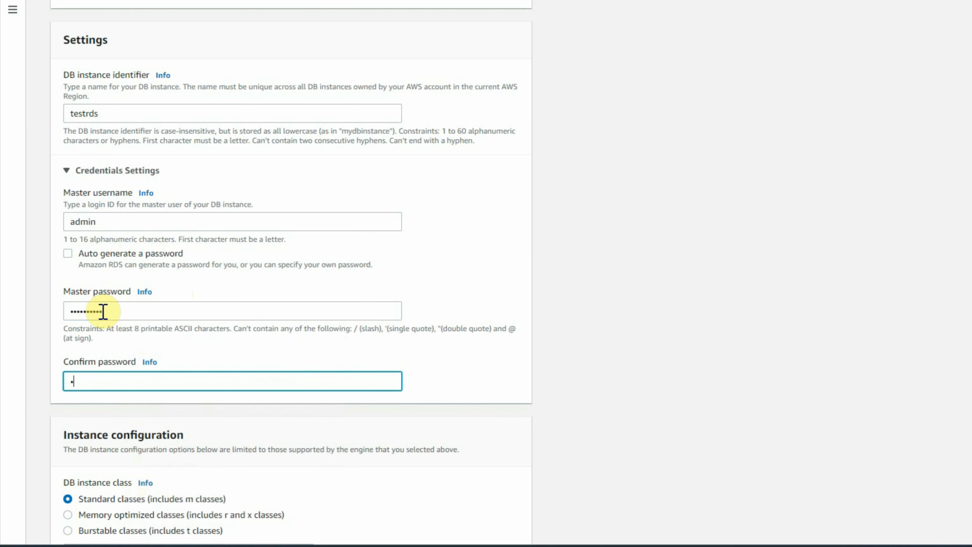
{"action": "type", "text": "•••••"}
Step: Browse the list of available DB instance classes without changing the selection
{"action": "scroll", "coordinate": [249, 354], "scroll_direction": "down", "scroll_amount": 5}
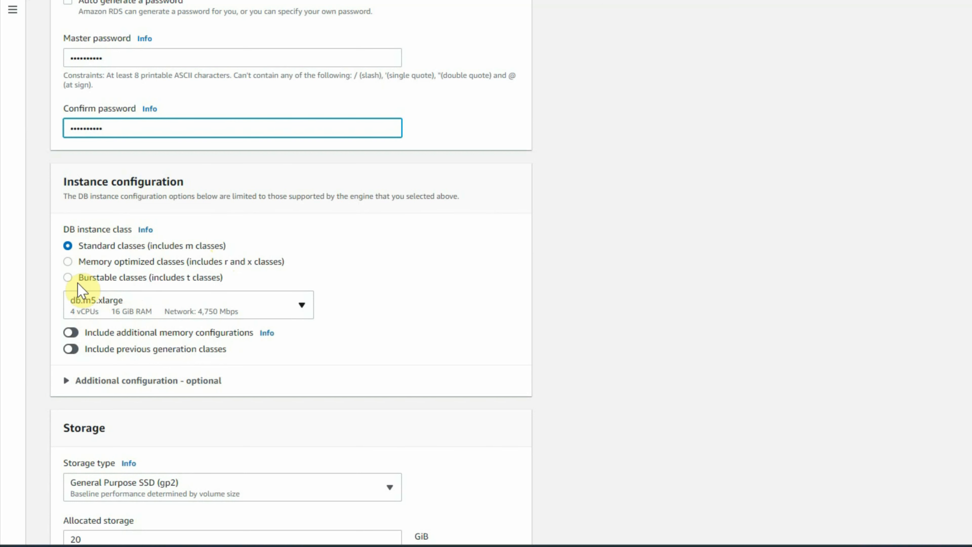
{"action": "scroll", "coordinate": [273, 305], "scroll_direction": "down", "scroll_amount": 2}
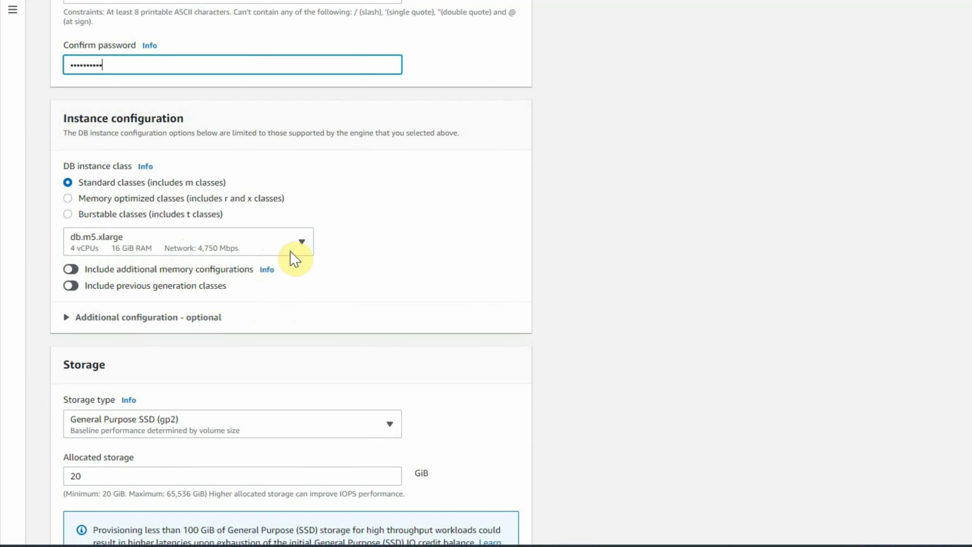
{"action": "left_click", "coordinate": [302, 242]}
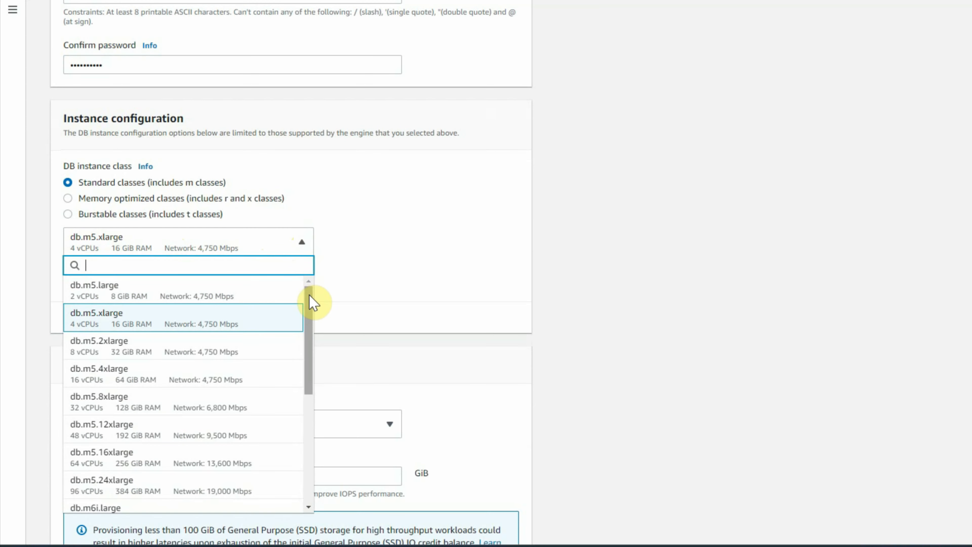
{"action": "mouse_move", "coordinate": [309, 302]}
{"action": "left_mouse_down"}
{"action": "mouse_move", "coordinate": [302, 421]}
{"action": "mouse_move", "coordinate": [308, 291]}
{"action": "left_mouse_up"}
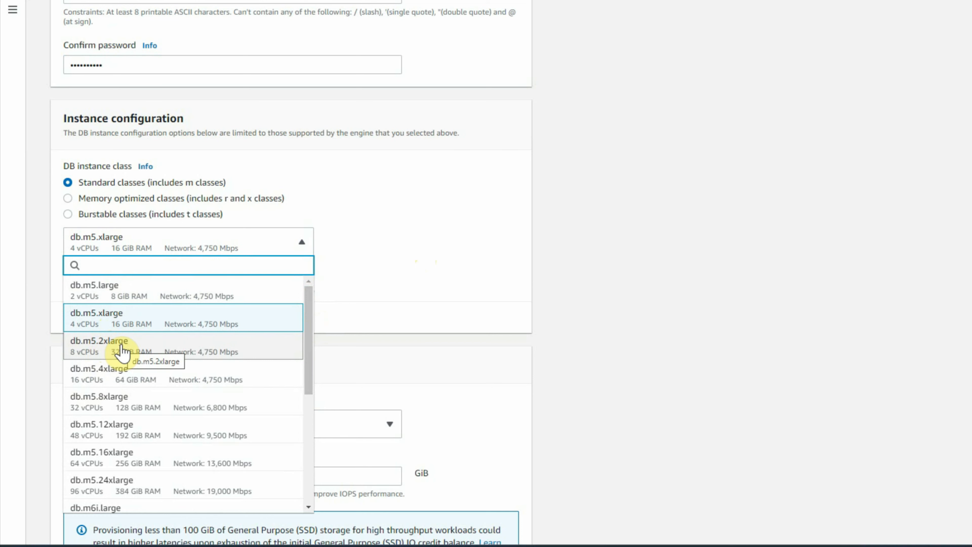
{"action": "left_click", "coordinate": [406, 275]}
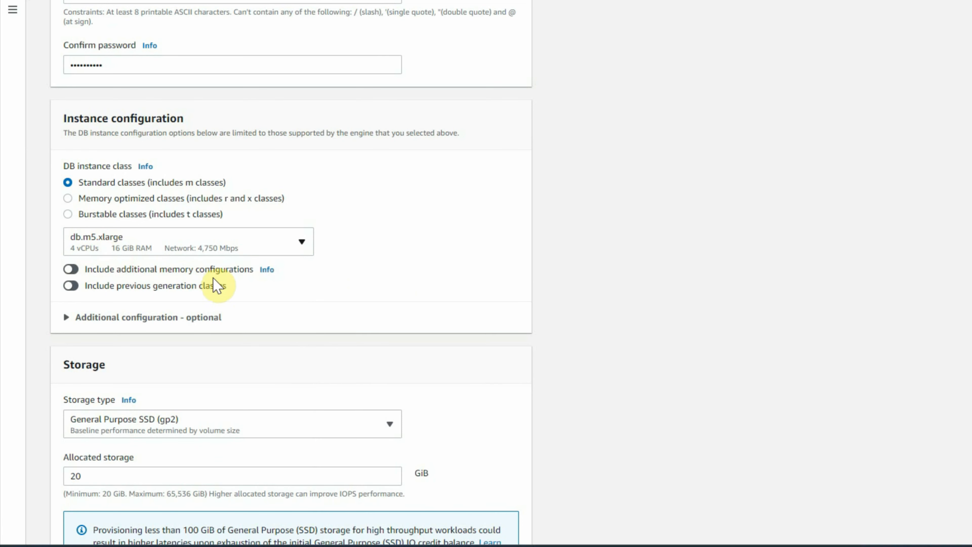
Step: Expand the optional additional configuration section to view processor features, then collapse it
{"action": "scroll", "coordinate": [276, 290], "scroll_direction": "down", "scroll_amount": 2}
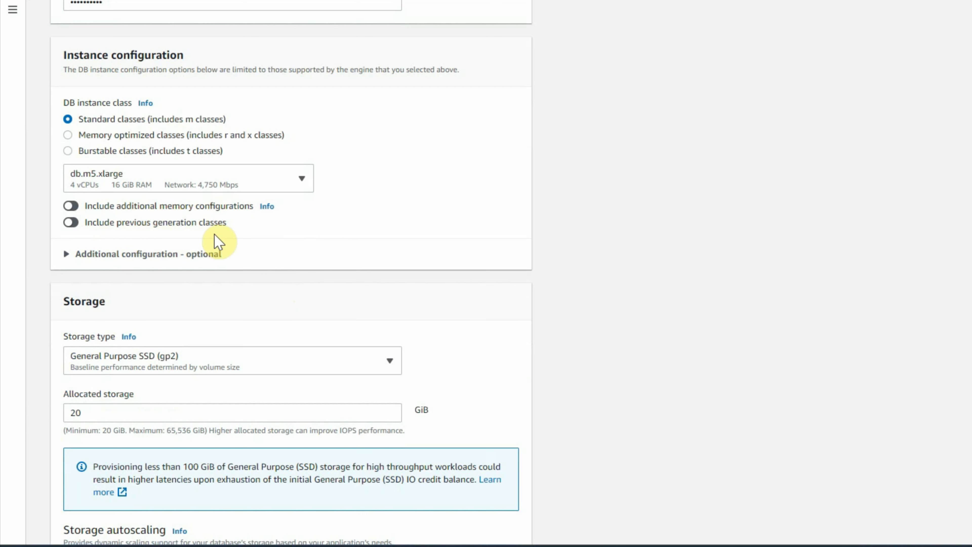
{"action": "scroll", "coordinate": [39, 235], "scroll_direction": "down", "scroll_amount": 3}
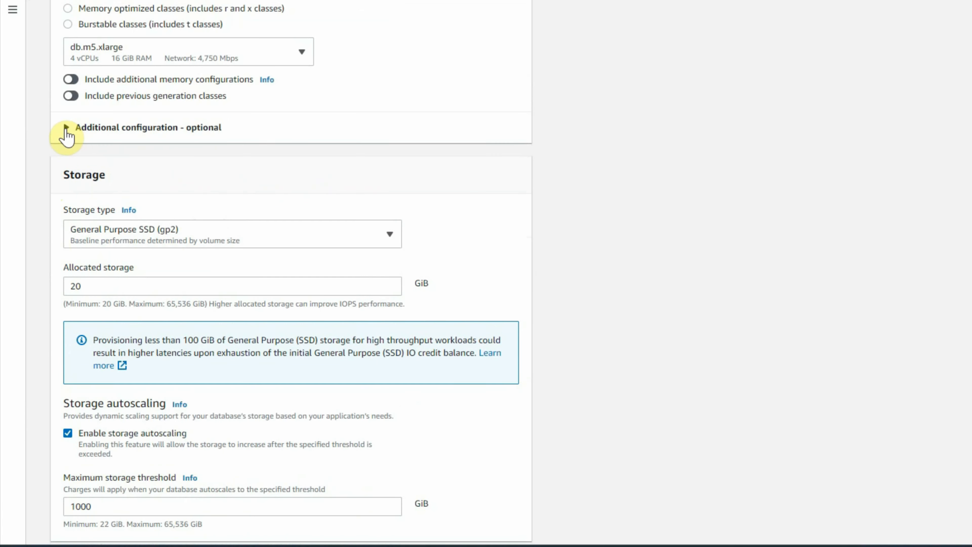
{"action": "left_click", "coordinate": [67, 128]}
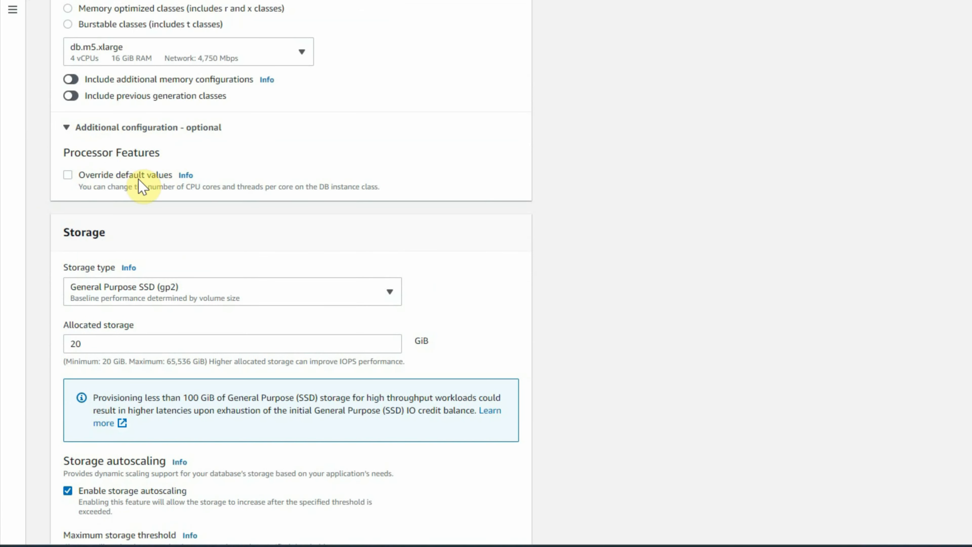
{"action": "left_click", "coordinate": [67, 128]}
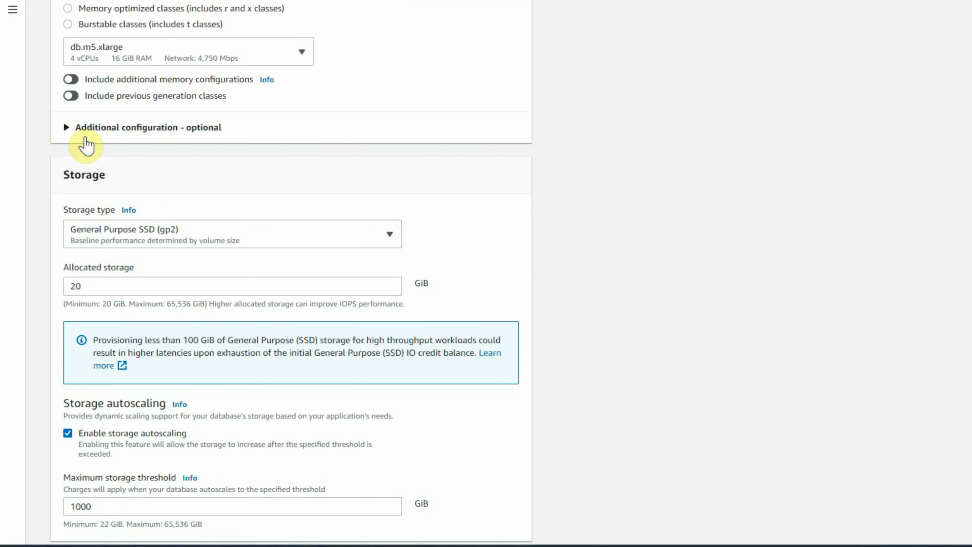
Step: Select General Purpose SSD (gp2) as the storage type
{"action": "scroll", "coordinate": [91, 263], "scroll_direction": "down", "scroll_amount": 2}
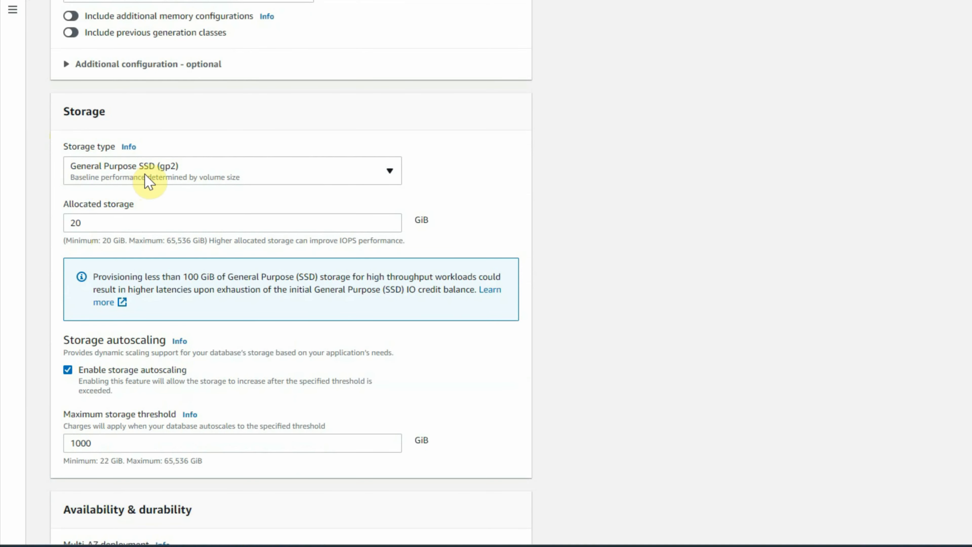
{"action": "left_click", "coordinate": [389, 179]}
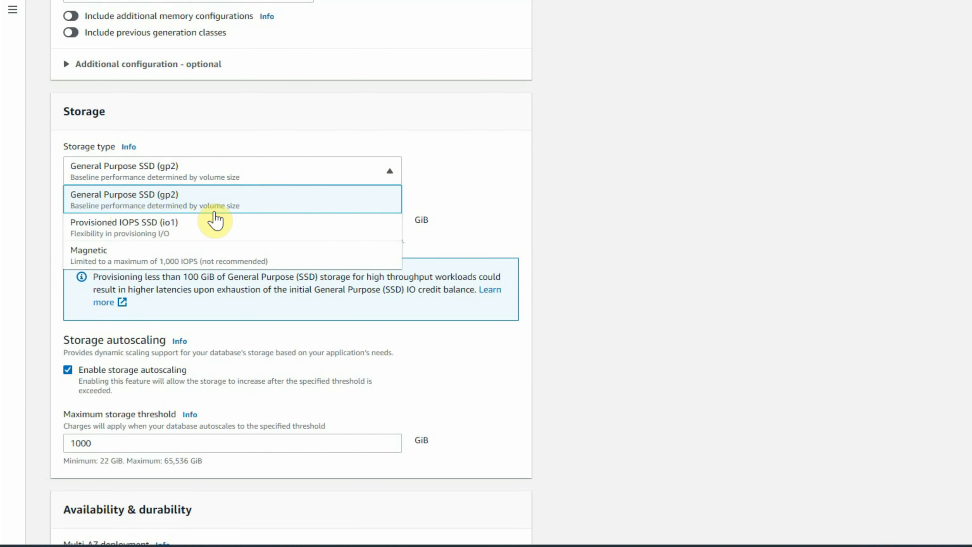
{"action": "left_click", "coordinate": [242, 212]}
Step: Review the allocated storage, storage autoscaling and availability settings
{"action": "scroll", "coordinate": [130, 153], "scroll_direction": "down", "scroll_amount": 2}
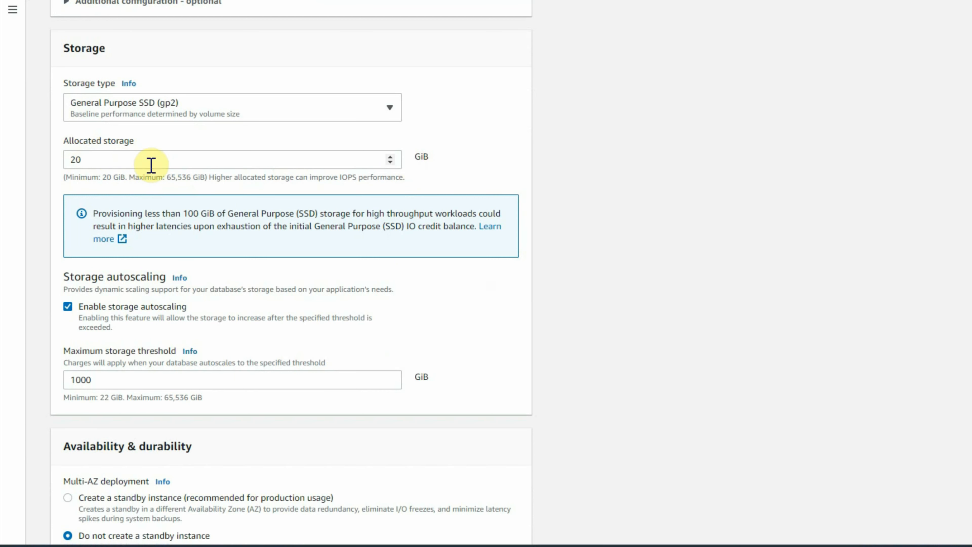
{"action": "scroll", "coordinate": [151, 165], "scroll_direction": "down", "scroll_amount": 3}
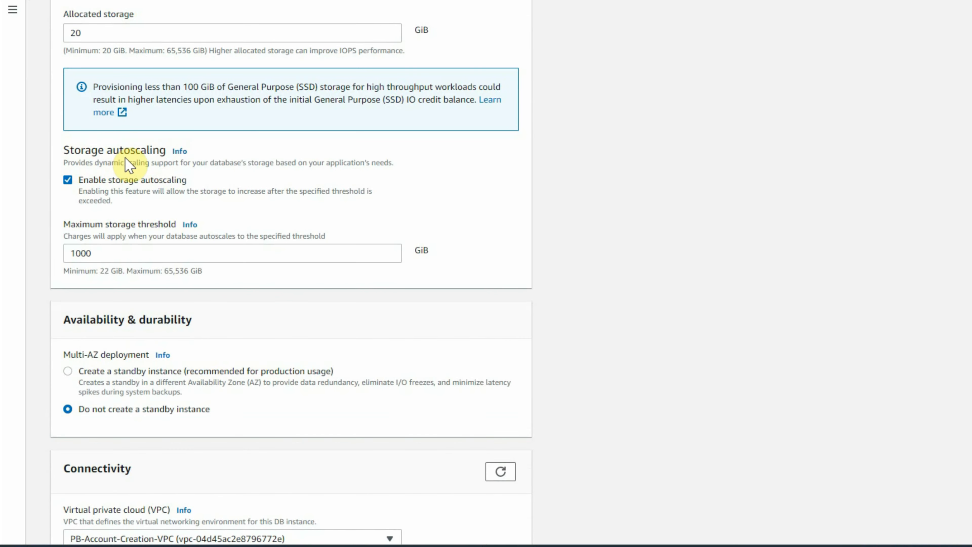
{"action": "scroll", "coordinate": [115, 199], "scroll_direction": "up", "scroll_amount": 2}
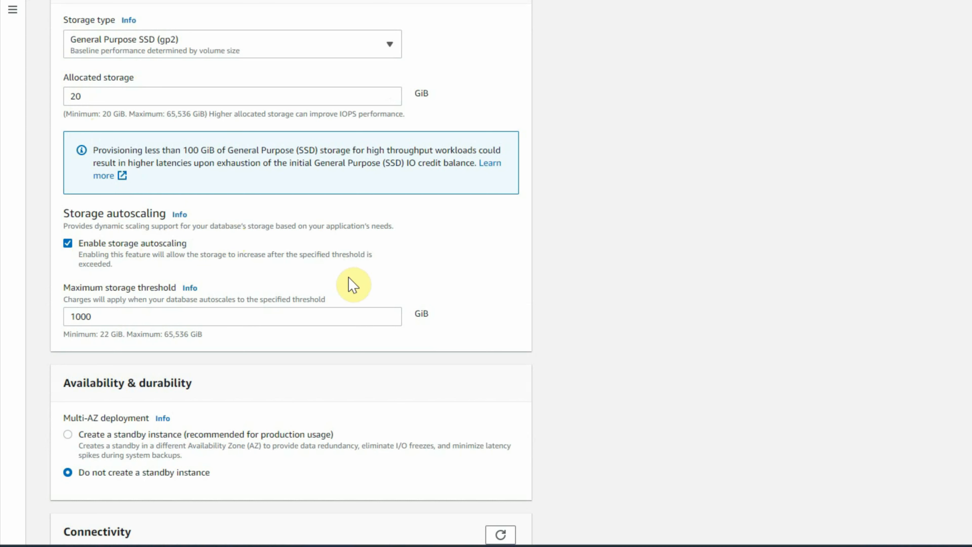
{"action": "scroll", "coordinate": [360, 282], "scroll_direction": "down", "scroll_amount": 2}
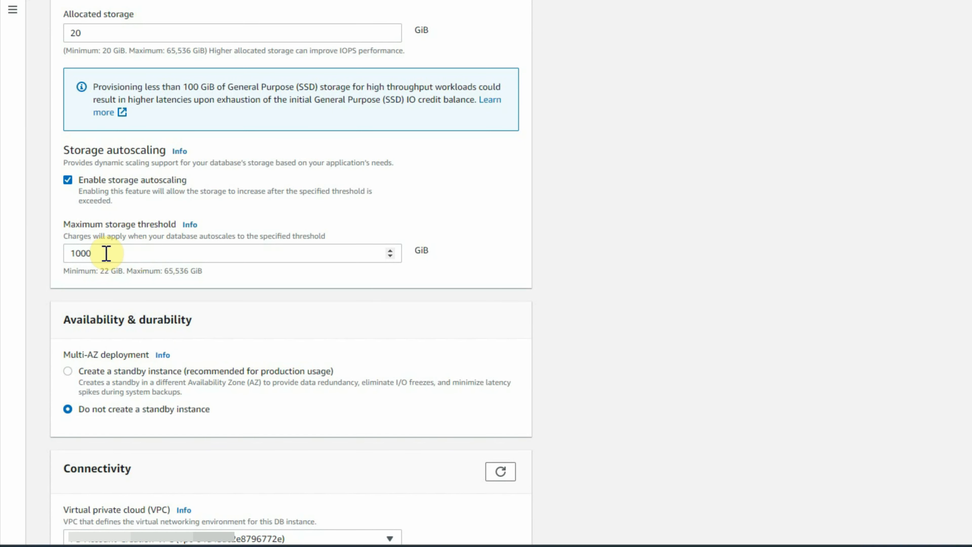
Step: Toggle Multi-AZ deployment to create a standby instance and back to no standby instance
{"action": "scroll", "coordinate": [103, 221], "scroll_direction": "down", "scroll_amount": 3}
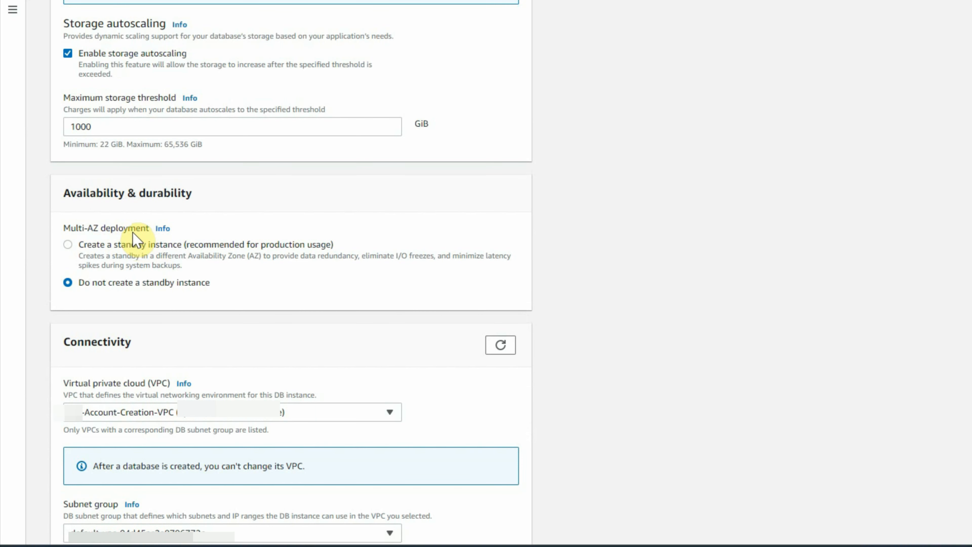
{"action": "scroll", "coordinate": [133, 232], "scroll_direction": "down", "scroll_amount": 2}
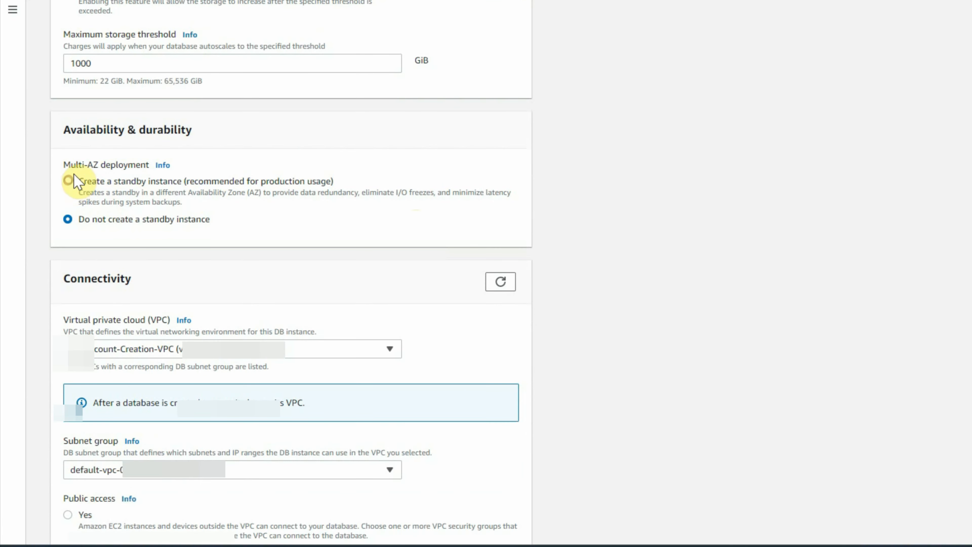
{"action": "left_click", "coordinate": [68, 181]}
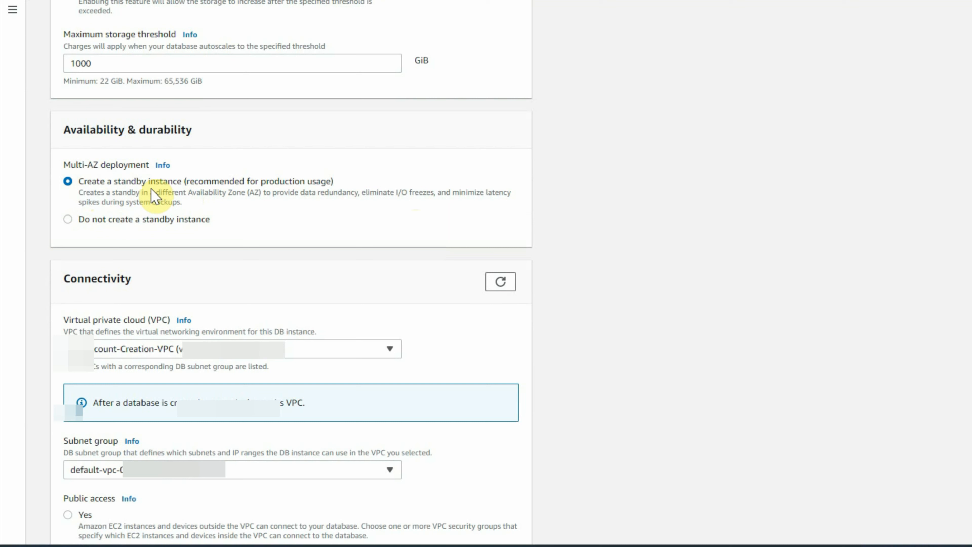
{"action": "left_click", "coordinate": [68, 220]}
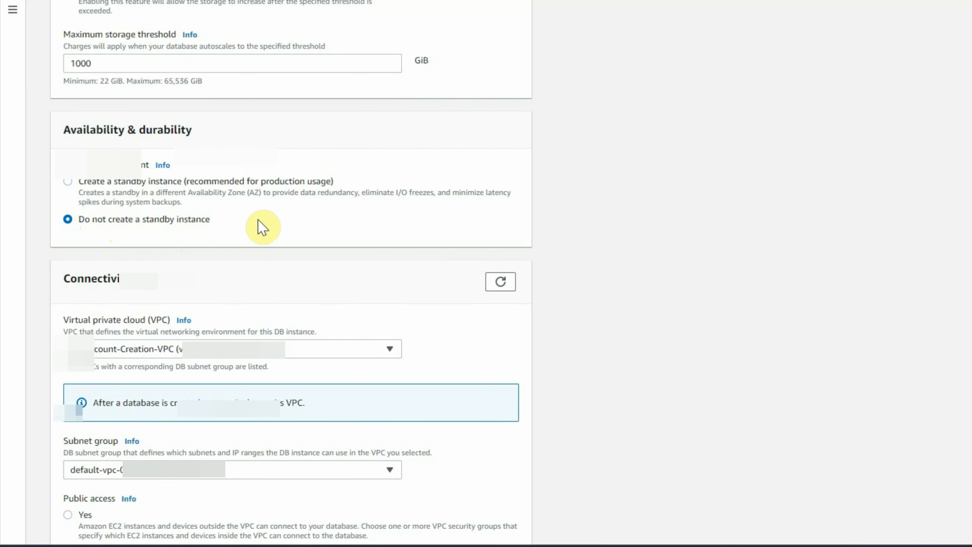
Step: Open the subnet group list to view its options without changing the selection
{"action": "scroll", "coordinate": [265, 238], "scroll_direction": "down", "scroll_amount": 3}
{"action": "scroll", "coordinate": [412, 226], "scroll_direction": "down", "scroll_amount": 2}
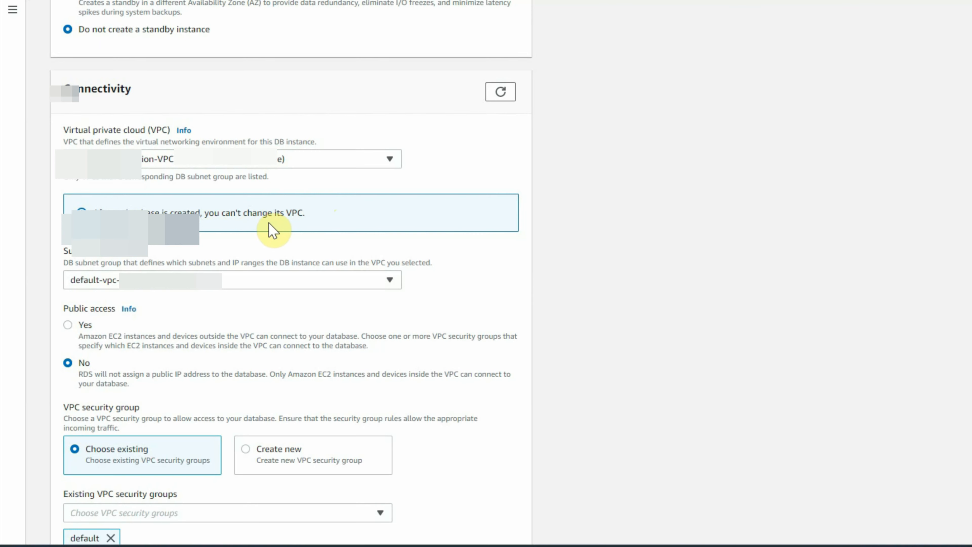
{"action": "scroll", "coordinate": [271, 227], "scroll_direction": "down", "scroll_amount": 2}
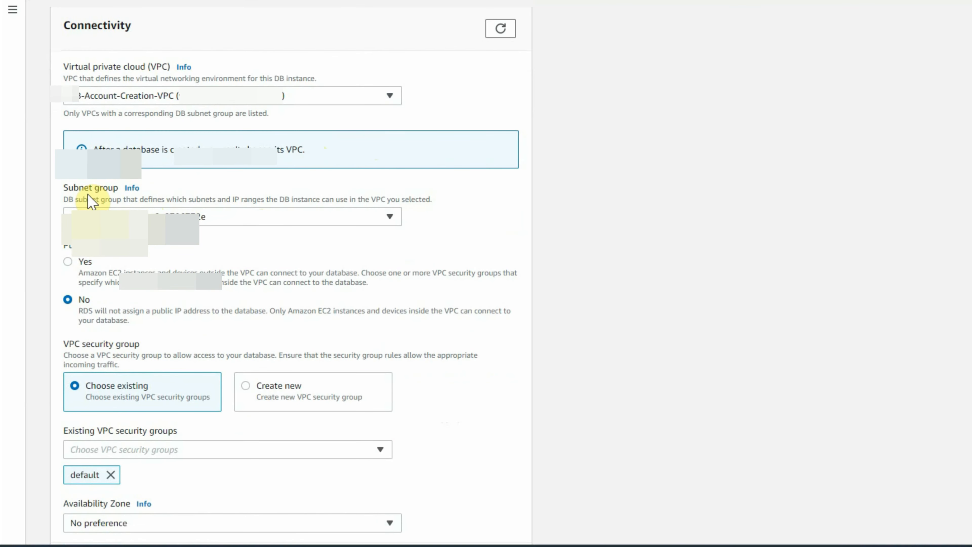
{"action": "left_click", "coordinate": [212, 219]}
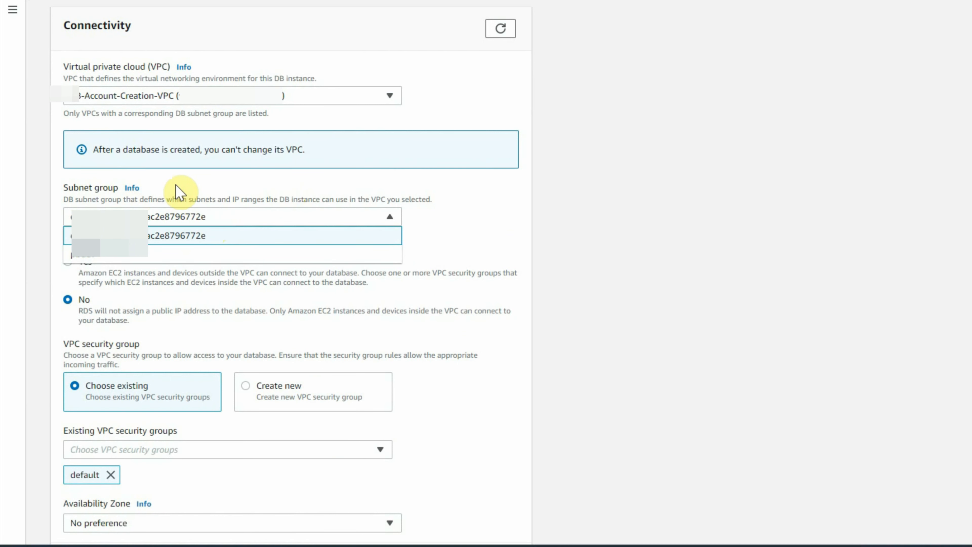
{"action": "left_click", "coordinate": [232, 188]}
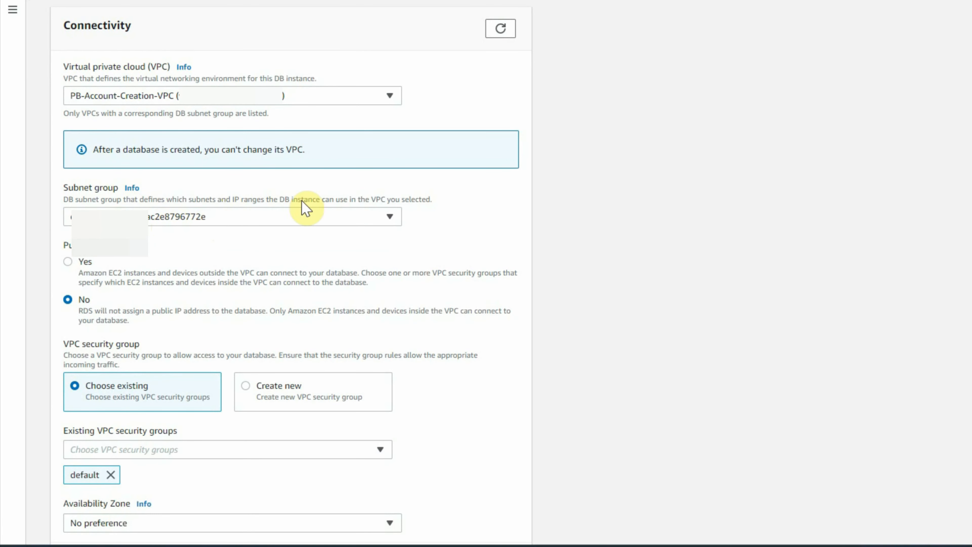
Step: Browse the existing VPC security groups list, keeping the default group selected
{"action": "scroll", "coordinate": [315, 217], "scroll_direction": "down", "scroll_amount": 2}
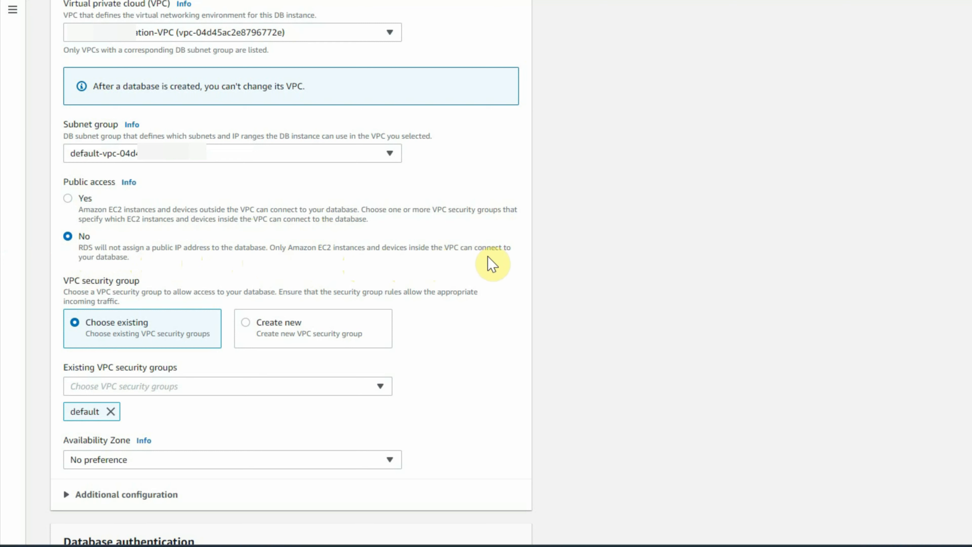
{"action": "scroll", "coordinate": [119, 269], "scroll_direction": "down", "scroll_amount": 2}
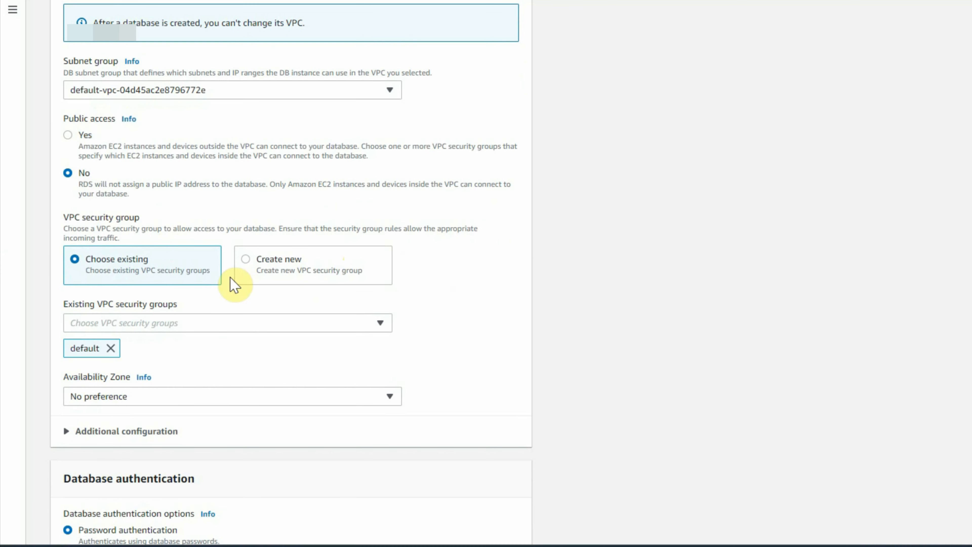
{"action": "scroll", "coordinate": [145, 206], "scroll_direction": "down", "scroll_amount": 2}
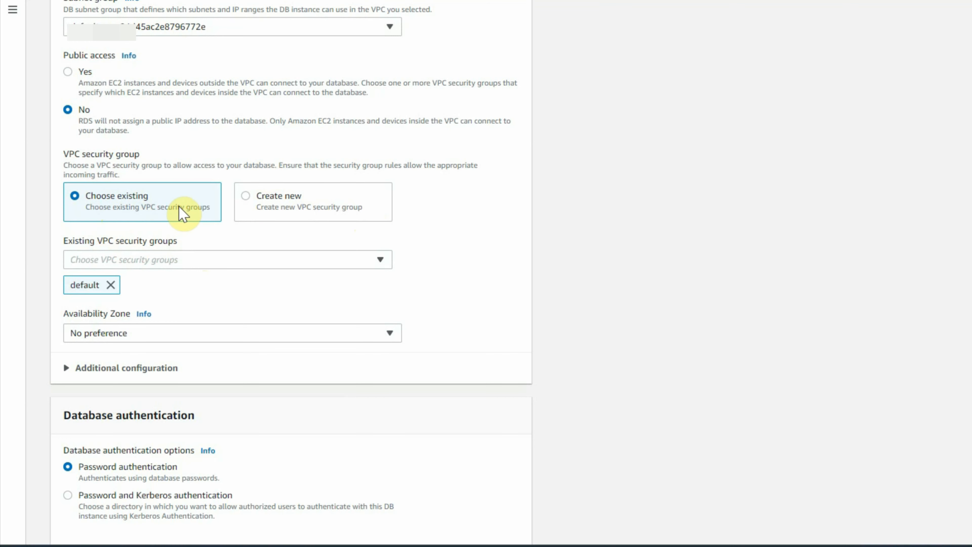
{"action": "scroll", "coordinate": [175, 303], "scroll_direction": "down", "scroll_amount": 2}
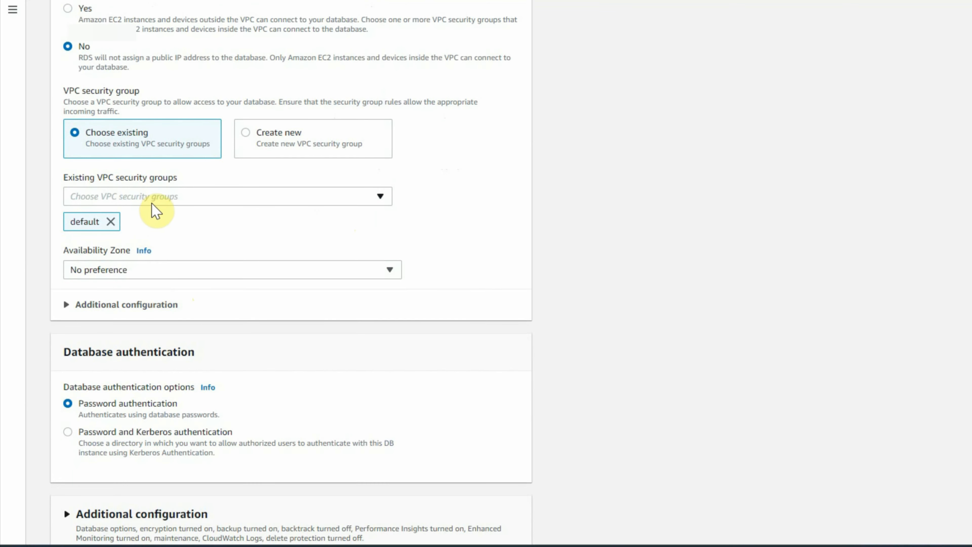
{"action": "left_click", "coordinate": [157, 200]}
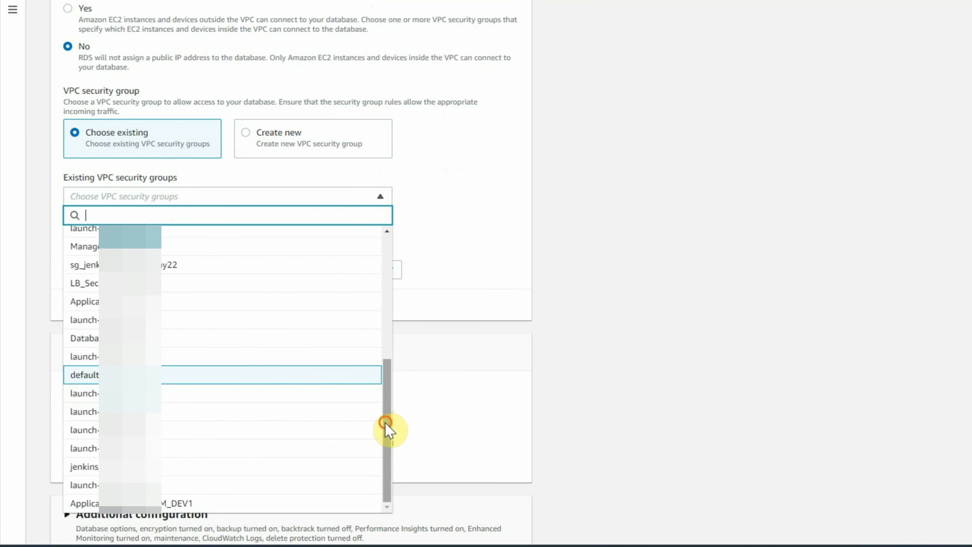
{"action": "mouse_move", "coordinate": [386, 430]}
{"action": "left_mouse_down"}
{"action": "mouse_move", "coordinate": [386, 278]}
{"action": "mouse_move", "coordinate": [385, 447]}
{"action": "left_mouse_up"}
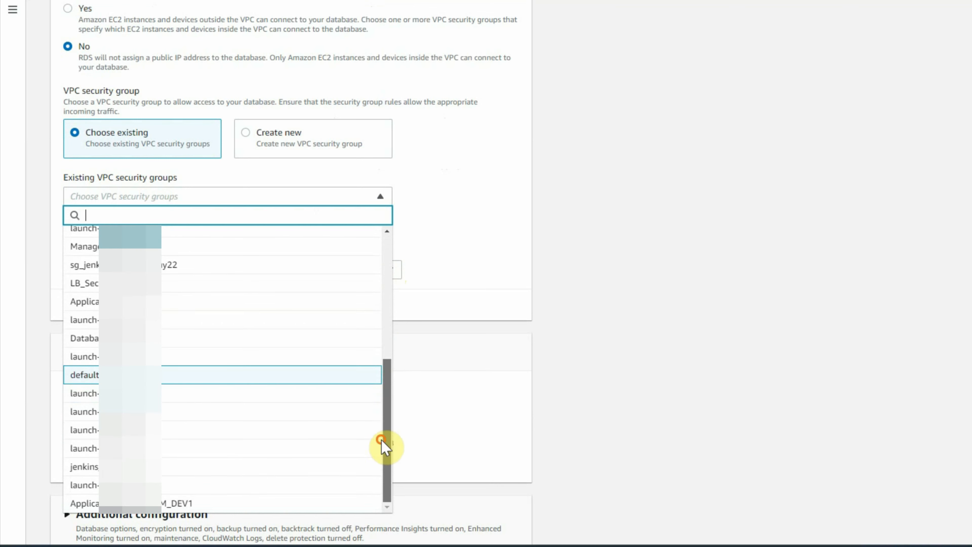
{"action": "left_click", "coordinate": [456, 202]}
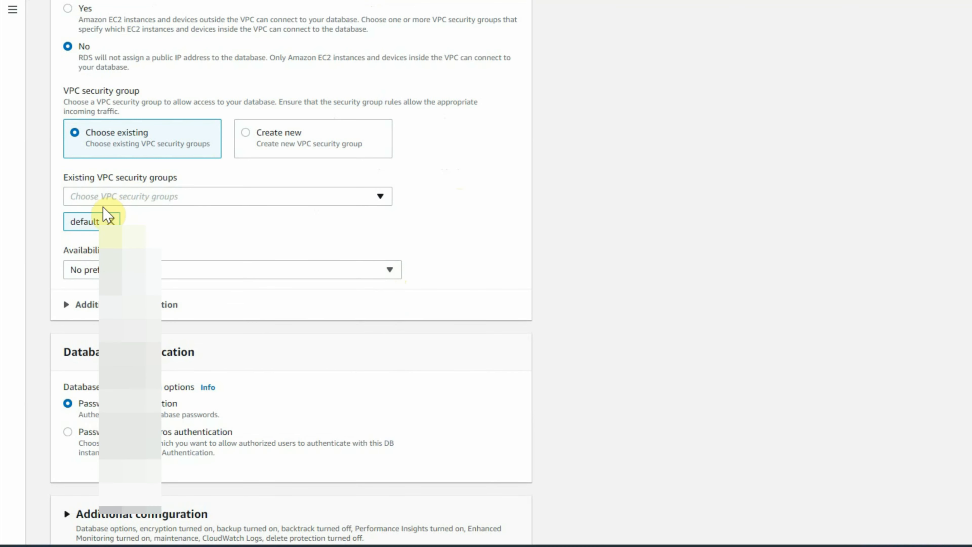
Step: View the Availability Zone options, keep No preference, and expand the connectivity additional configuration
{"action": "scroll", "coordinate": [386, 269], "scroll_direction": "down", "scroll_amount": 2}
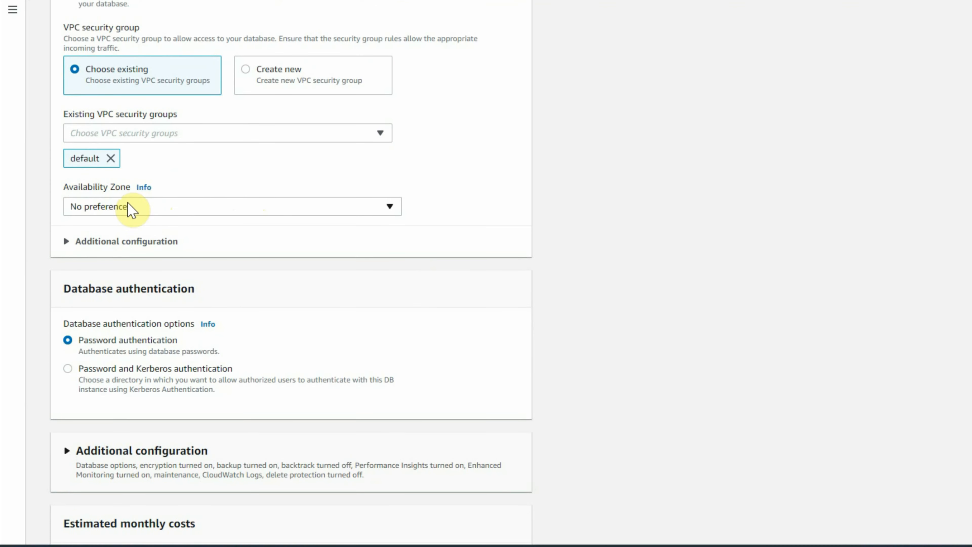
{"action": "left_click", "coordinate": [167, 217]}
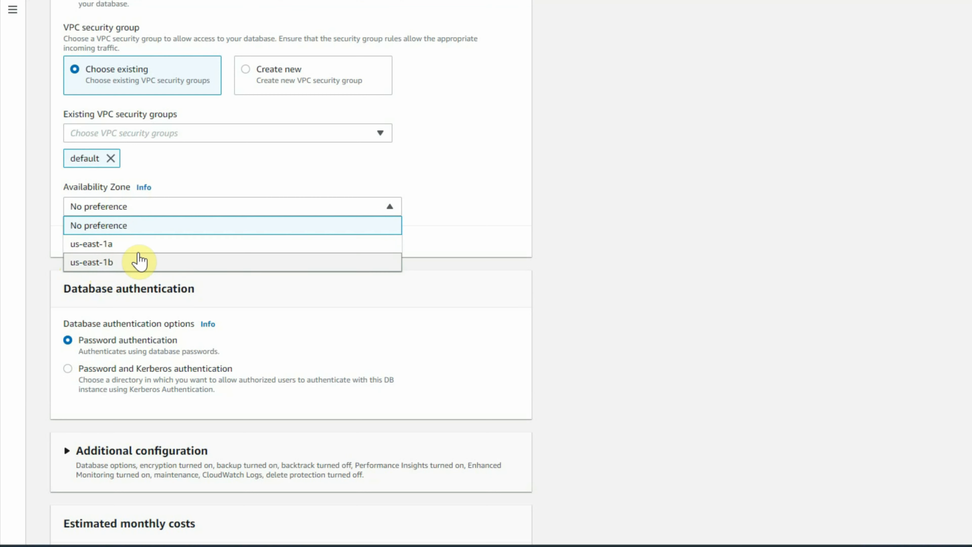
{"action": "scroll", "coordinate": [54, 123], "scroll_direction": "down", "scroll_amount": 3}
{"action": "left_click", "coordinate": [61, 117]}
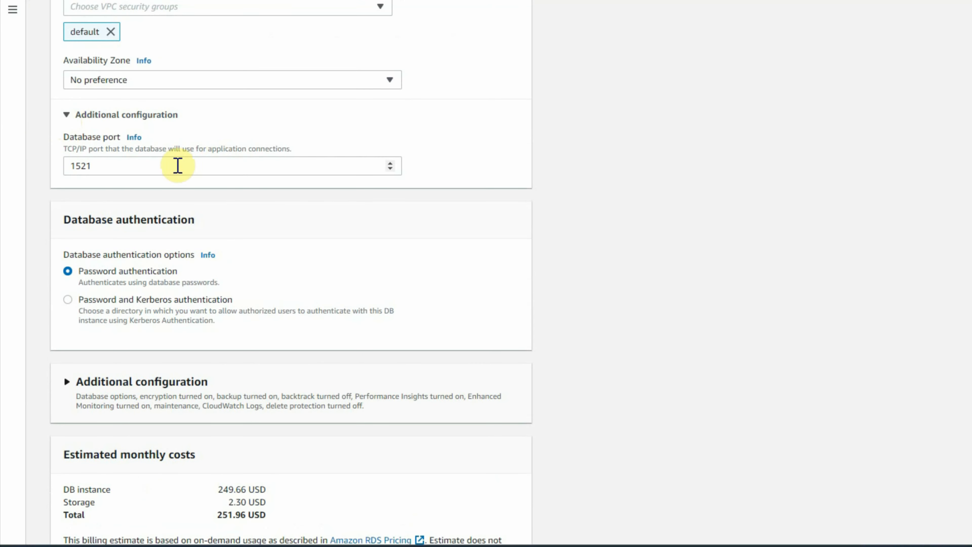
Step: Examine the database port value 1521 without changing it
{"action": "left_click", "coordinate": [97, 166]}
{"action": "left_click_drag", "start_coordinate": [97, 165], "coordinate": [39, 165]}
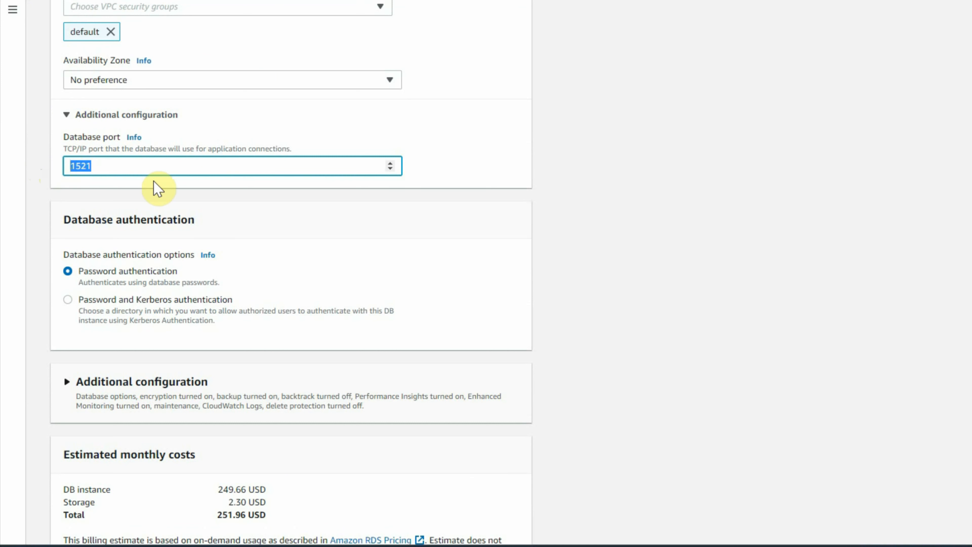
{"action": "left_click", "coordinate": [109, 167]}
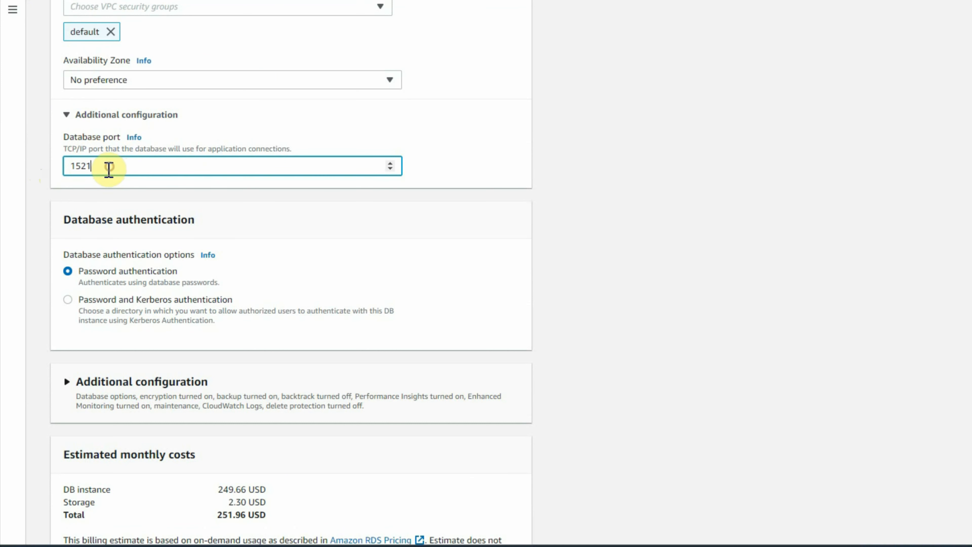
{"action": "left_click_drag", "start_coordinate": [100, 165], "coordinate": [58, 168]}
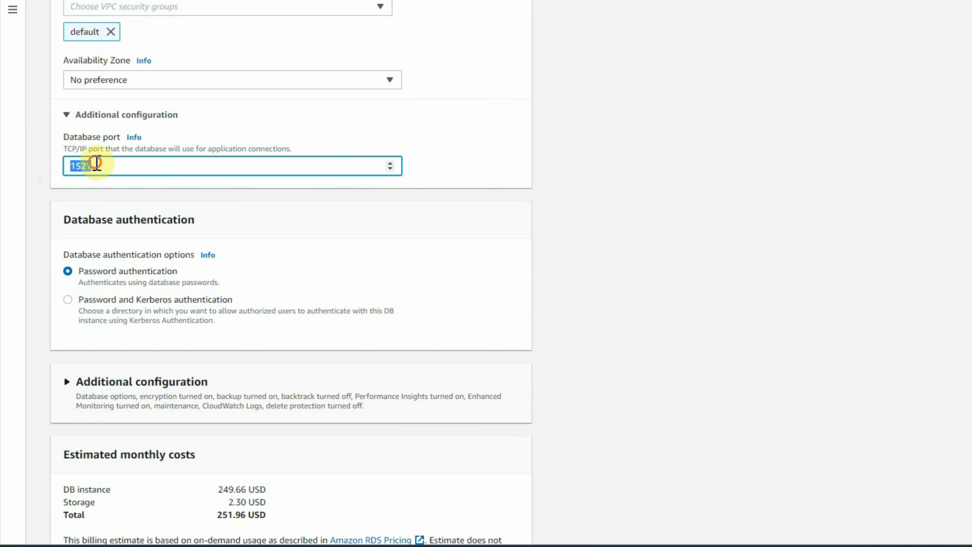
{"action": "left_click", "coordinate": [103, 165]}
{"action": "left_click_drag", "start_coordinate": [95, 165], "coordinate": [57, 170]}
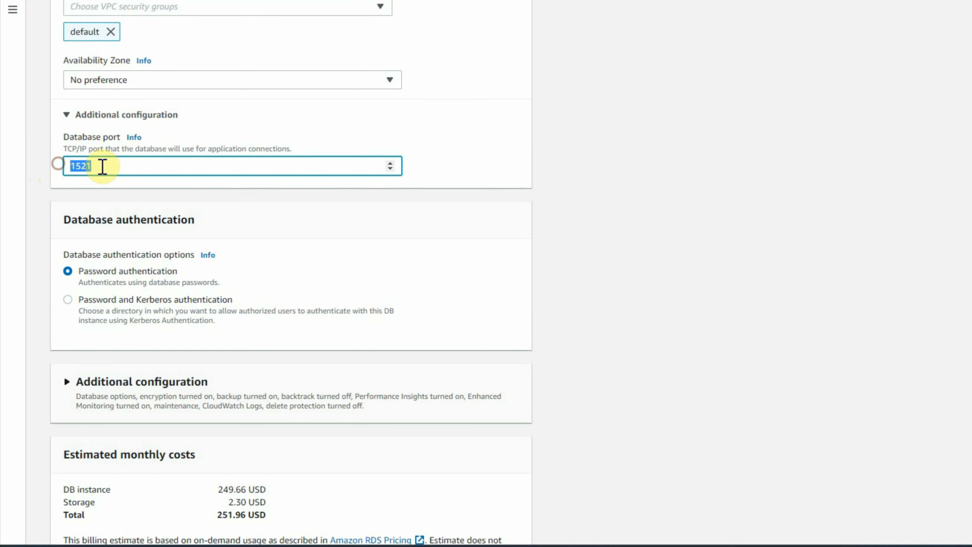
{"action": "left_click", "coordinate": [99, 166]}
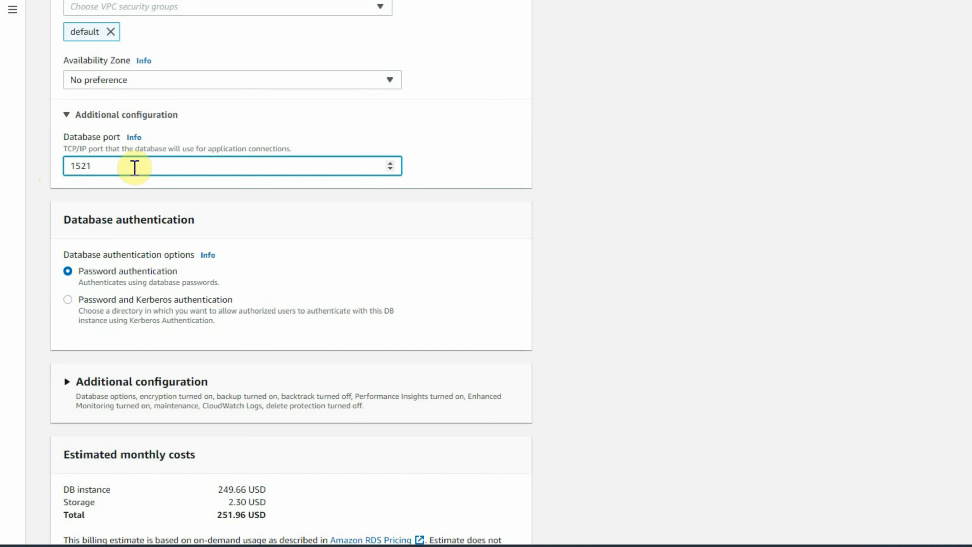
{"action": "scroll", "coordinate": [123, 133], "scroll_direction": "down", "scroll_amount": 3}
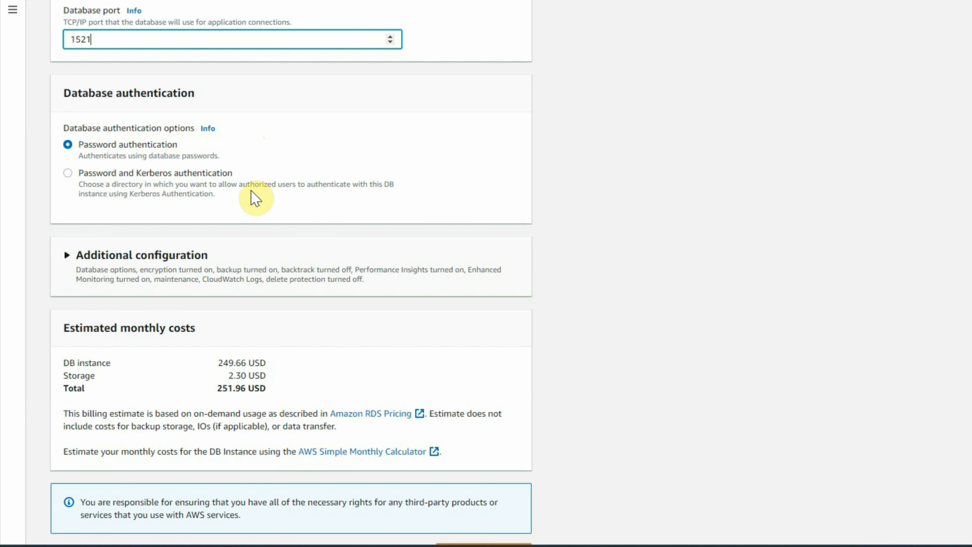
Step: Expand the database additional configuration and set the initial database name to testrds
{"action": "scroll", "coordinate": [248, 230], "scroll_direction": "down", "scroll_amount": 1}
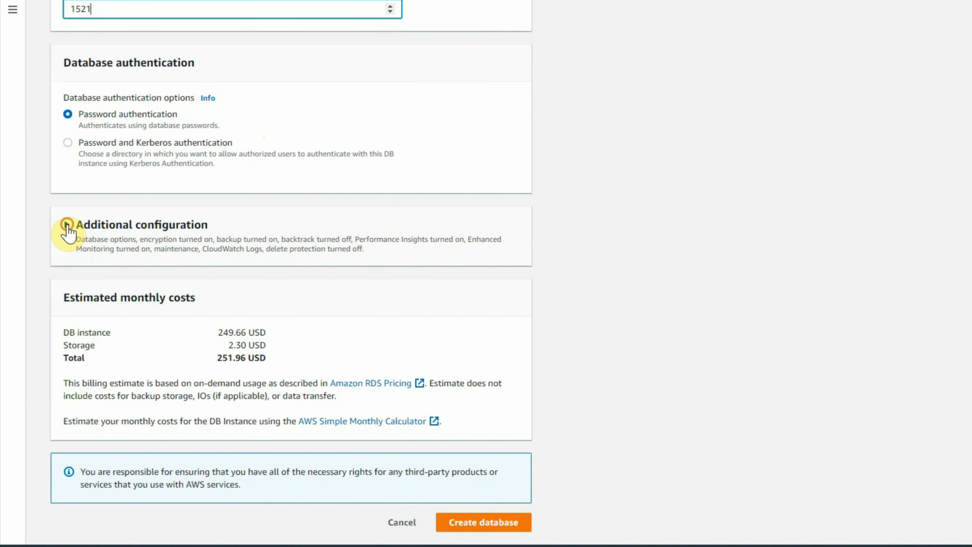
{"action": "left_click", "coordinate": [67, 226]}
{"action": "scroll", "coordinate": [237, 282], "scroll_direction": "down", "scroll_amount": 3}
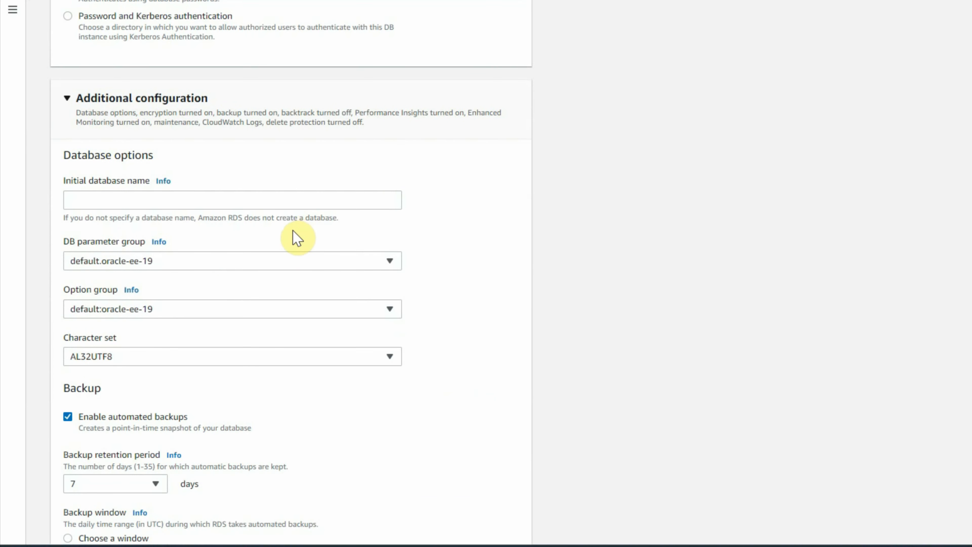
{"action": "scroll", "coordinate": [199, 263], "scroll_direction": "down", "scroll_amount": 2}
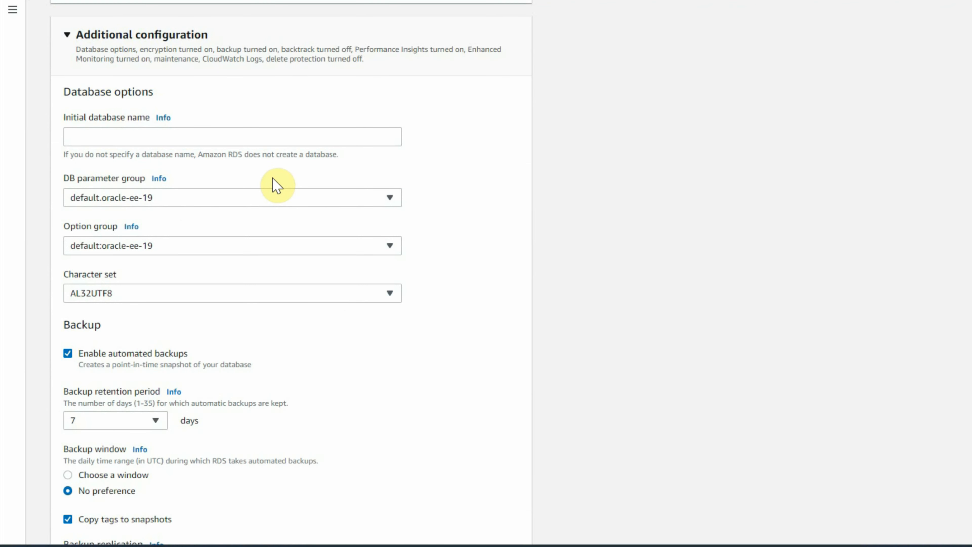
{"action": "left_click", "coordinate": [116, 137]}
{"action": "type", "text": "t"}
{"action": "scroll", "coordinate": [116, 164], "scroll_direction": "up", "scroll_amount": 1}
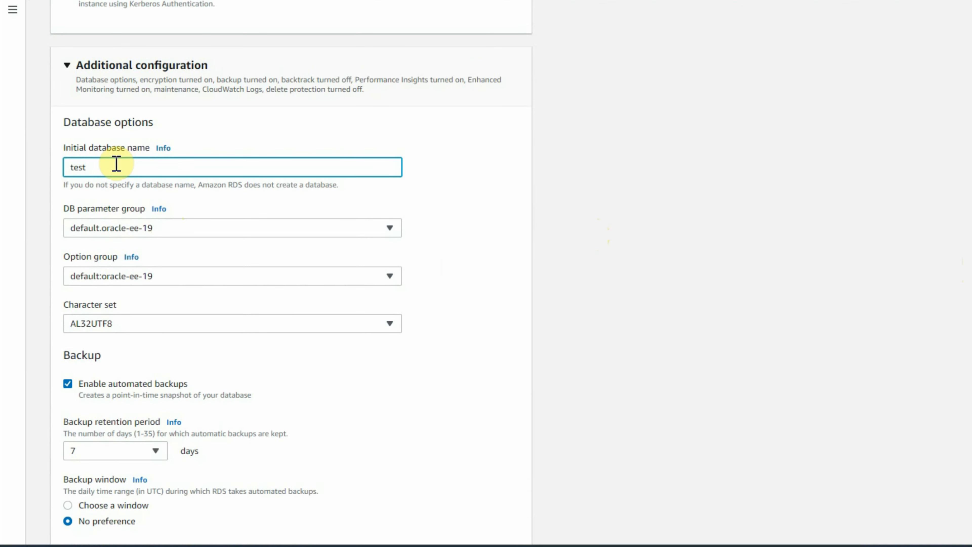
{"action": "scroll", "coordinate": [107, 134], "scroll_direction": "down", "scroll_amount": 3}
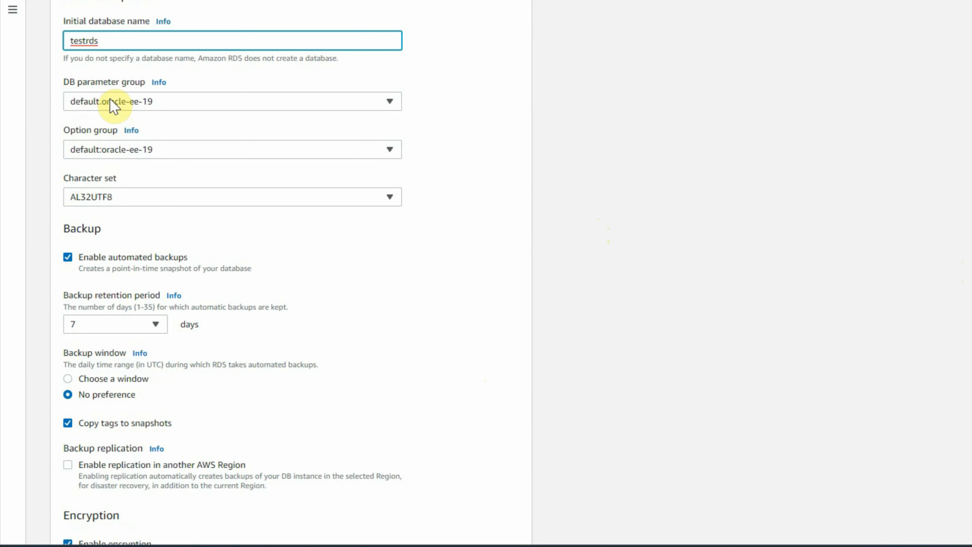
Step: Review the DB parameter group and backup retention period options without changing them
{"action": "left_click", "coordinate": [384, 102]}
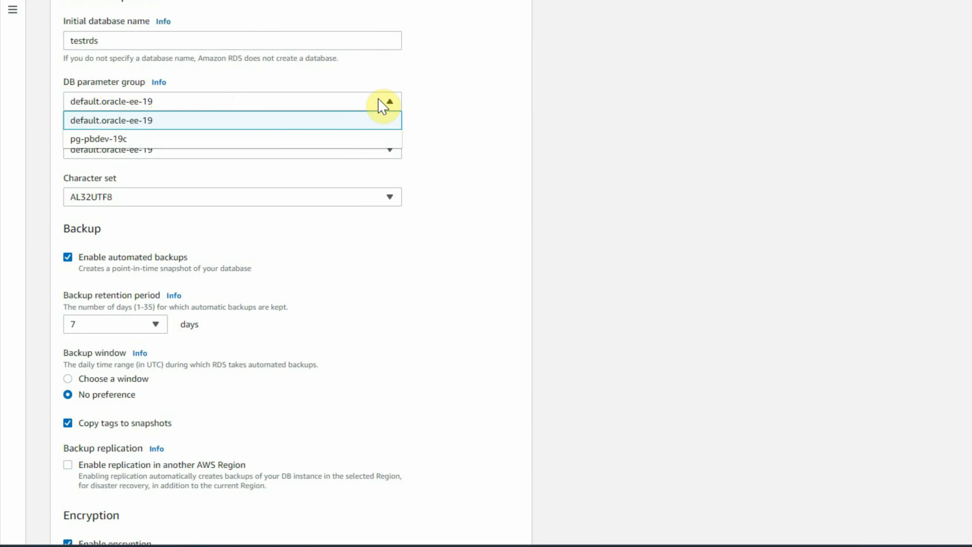
{"action": "left_click", "coordinate": [464, 88]}
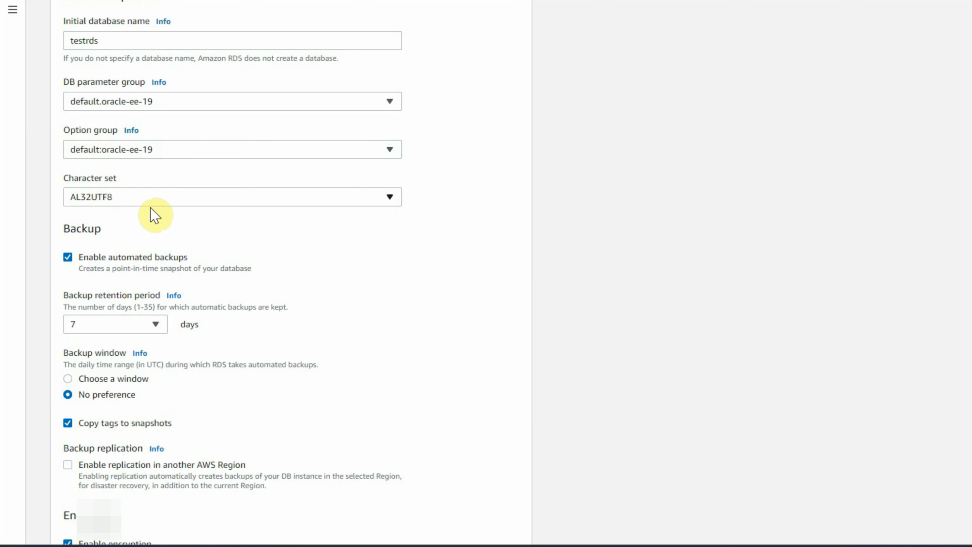
{"action": "scroll", "coordinate": [150, 208], "scroll_direction": "down", "scroll_amount": 3}
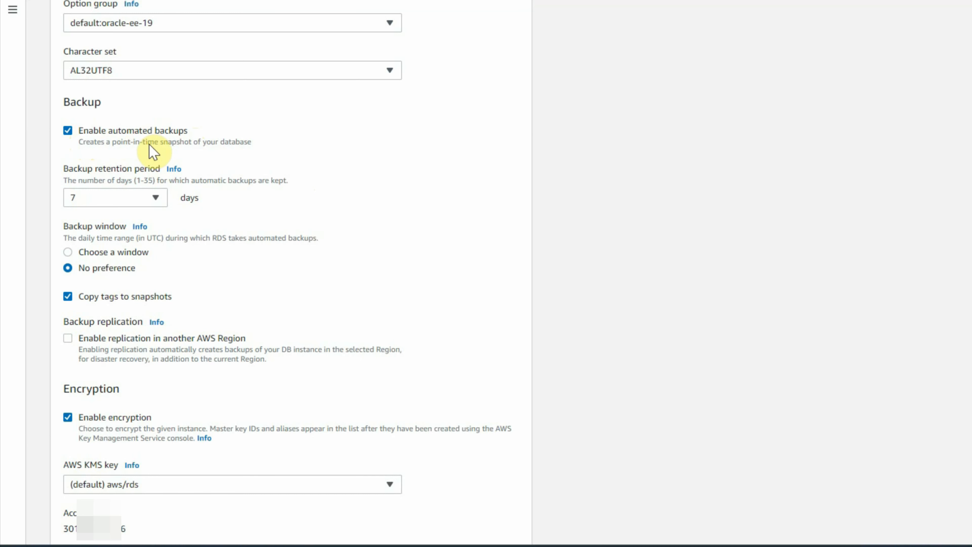
{"action": "left_click", "coordinate": [155, 197]}
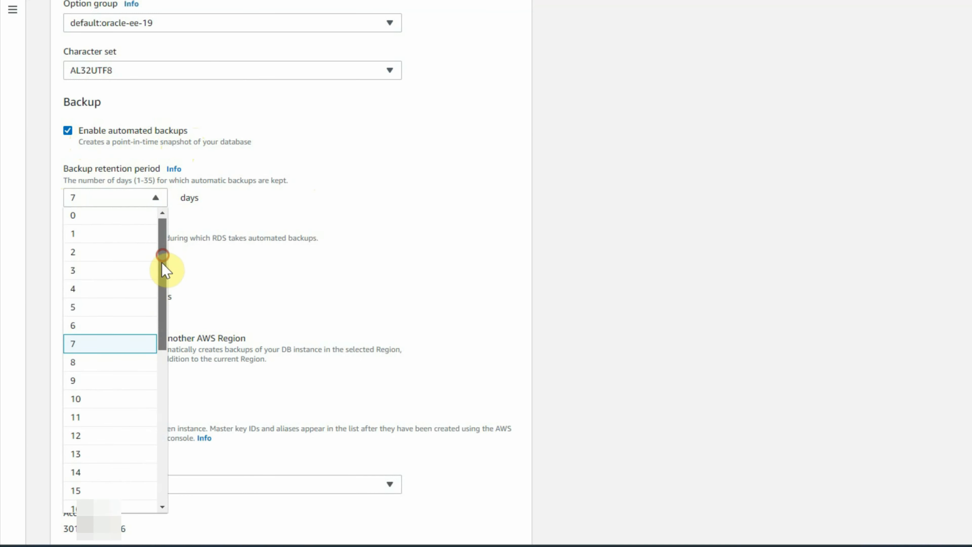
{"action": "left_click_drag", "start_coordinate": [165, 265], "coordinate": [172, 435]}
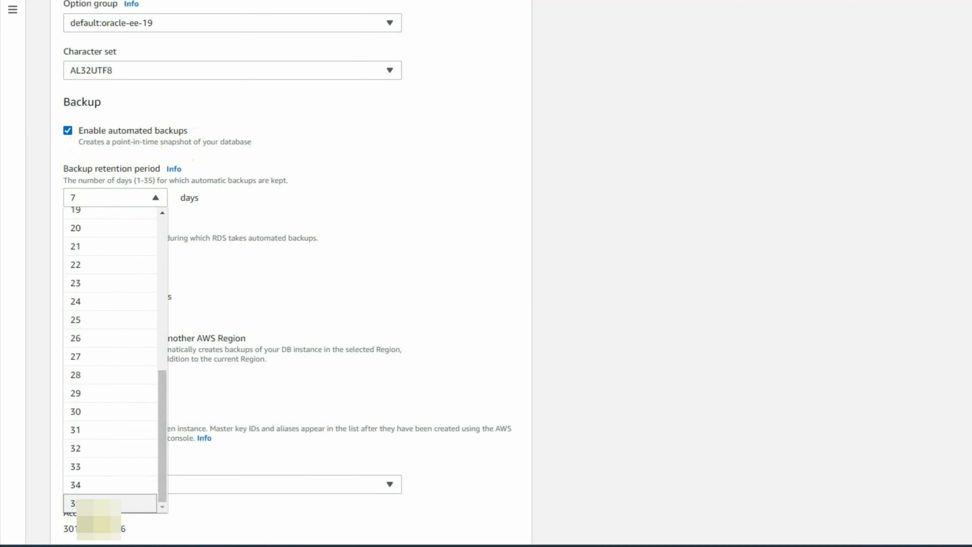
{"action": "left_click", "coordinate": [434, 183]}
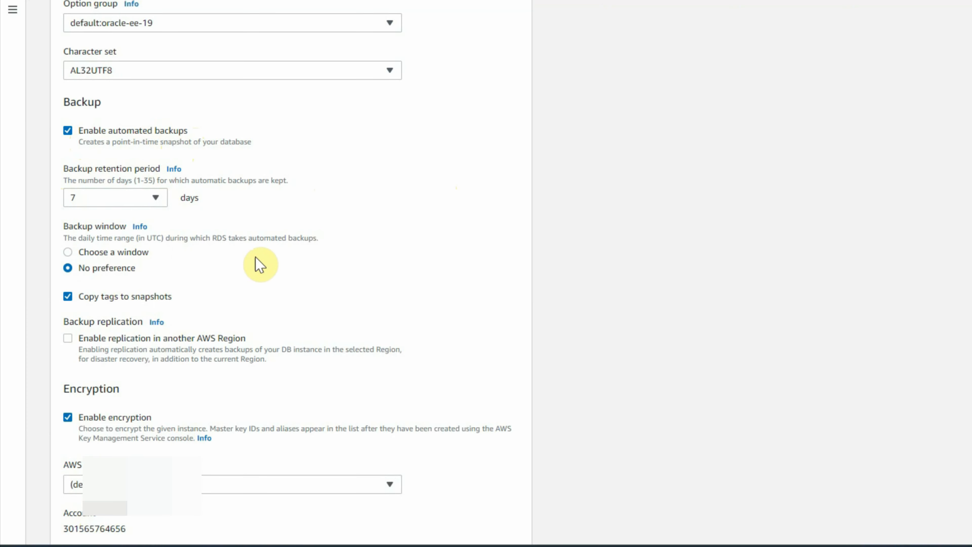
Step: Review the backup, encryption and Performance Insights settings without changing them
{"action": "scroll", "coordinate": [267, 269], "scroll_direction": "down", "scroll_amount": 2}
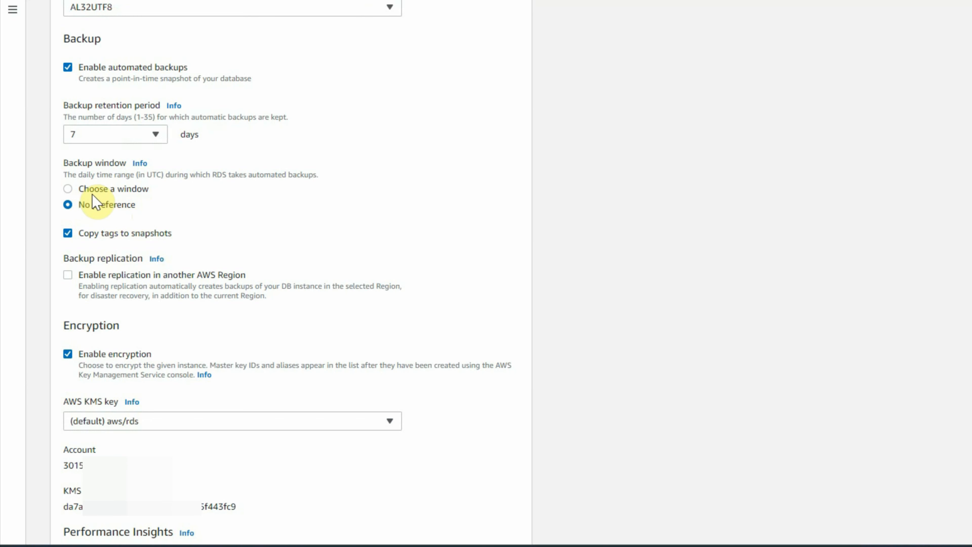
{"action": "scroll", "coordinate": [74, 200], "scroll_direction": "down", "scroll_amount": 3}
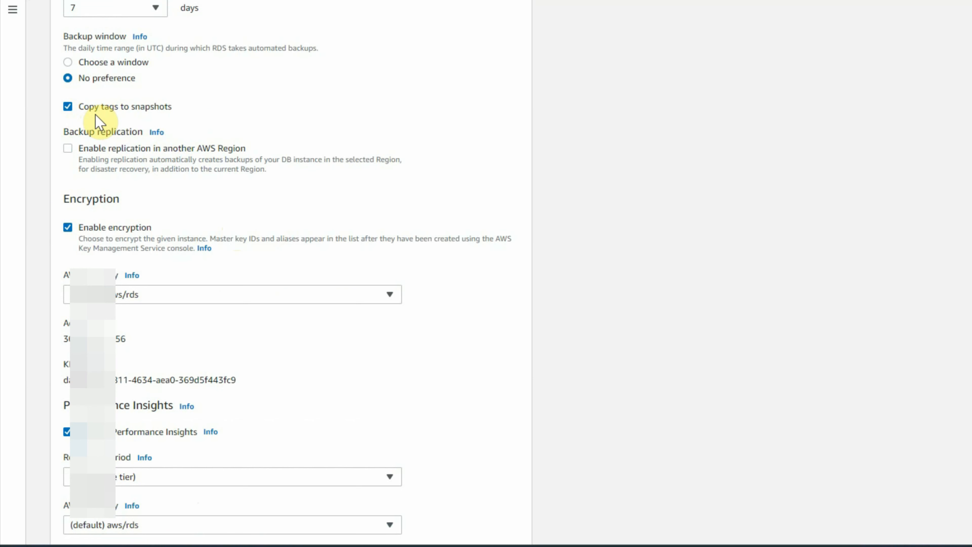
{"action": "scroll", "coordinate": [254, 153], "scroll_direction": "up", "scroll_amount": 2}
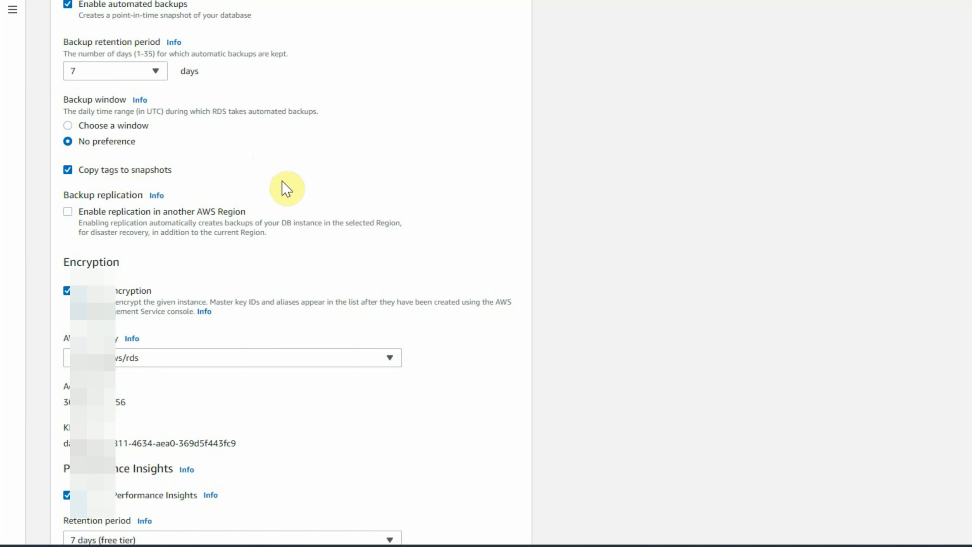
{"action": "scroll", "coordinate": [111, 100], "scroll_direction": "down", "scroll_amount": 3}
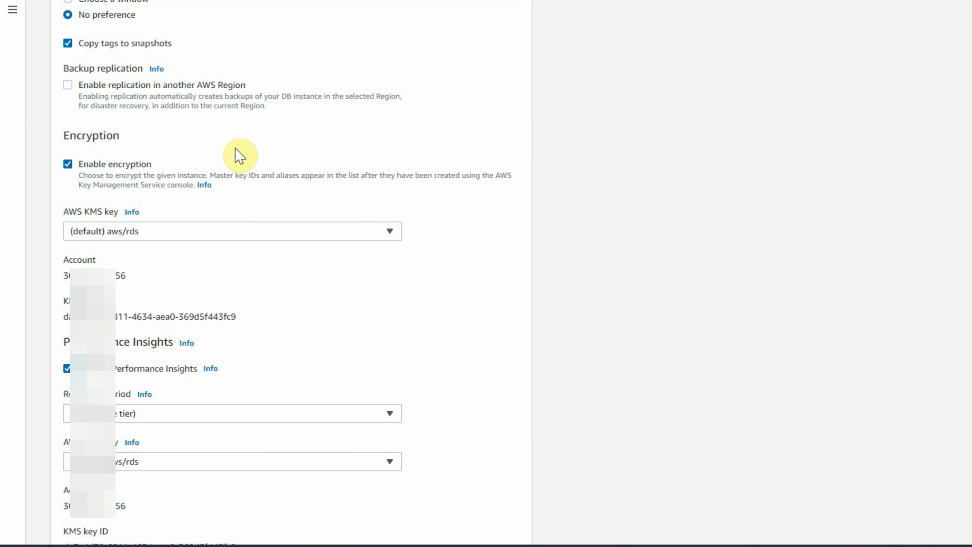
{"action": "scroll", "coordinate": [236, 150], "scroll_direction": "down", "scroll_amount": 2}
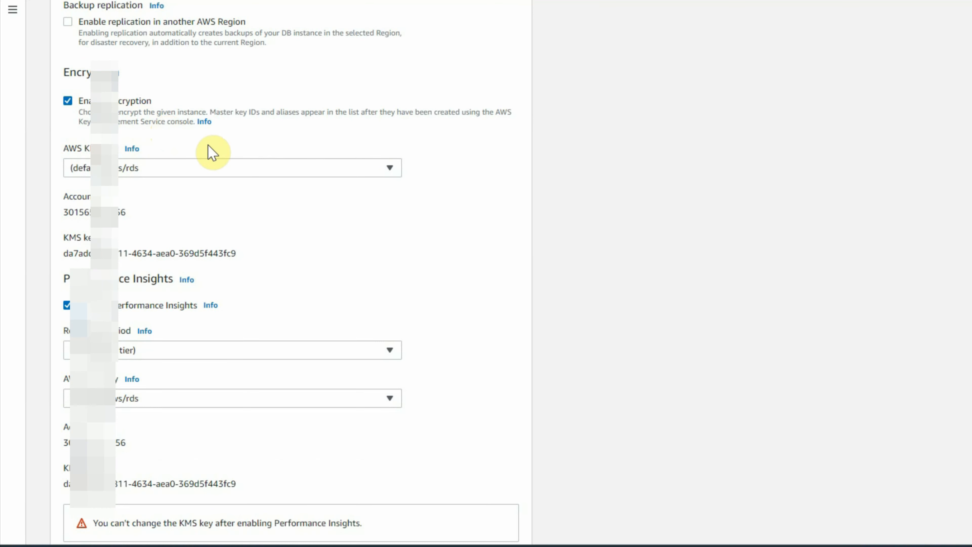
{"action": "scroll", "coordinate": [212, 153], "scroll_direction": "down", "scroll_amount": 4}
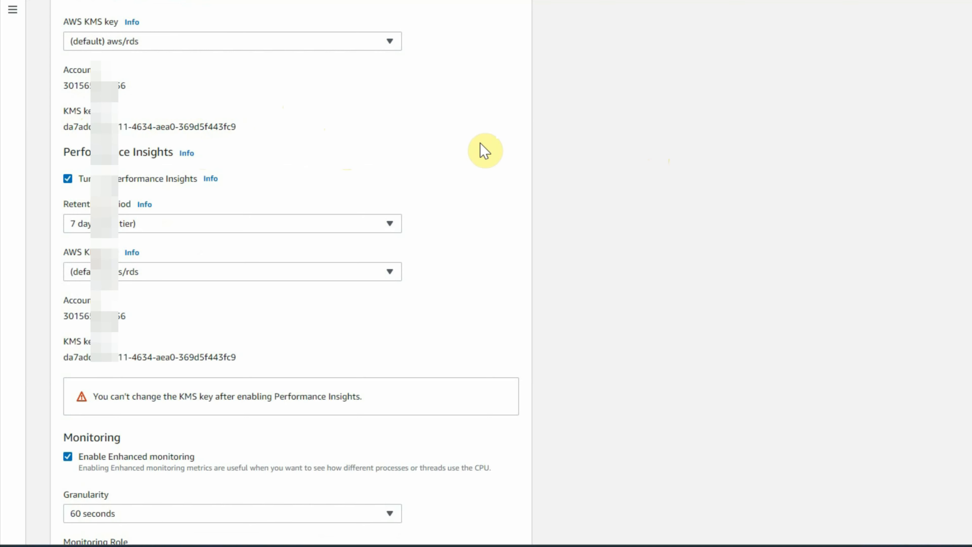
{"action": "scroll", "coordinate": [484, 150], "scroll_direction": "down", "scroll_amount": 3}
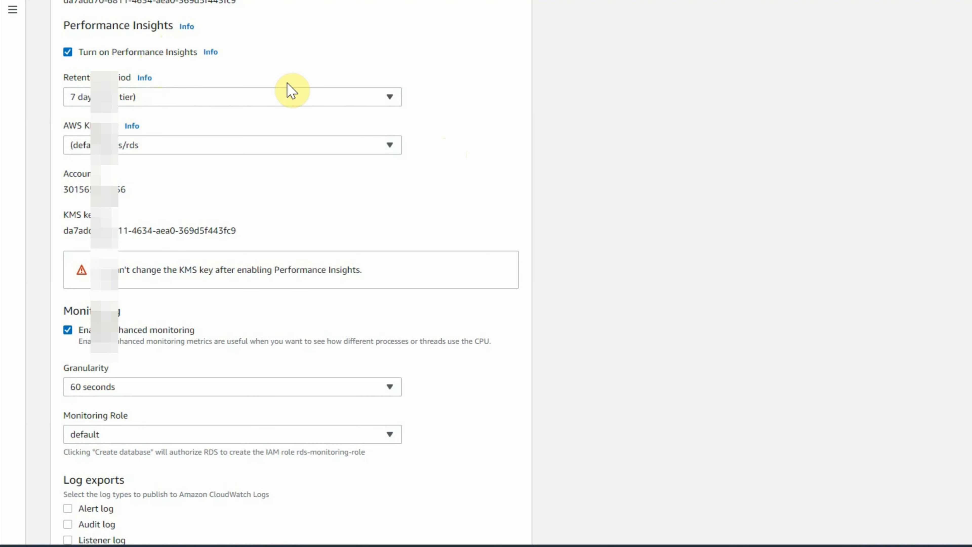
Step: Review the Performance Insights retention period, monitoring granularity and monitoring role options, keeping 7 days (free tier), 60 seconds and default
{"action": "left_click", "coordinate": [196, 103]}
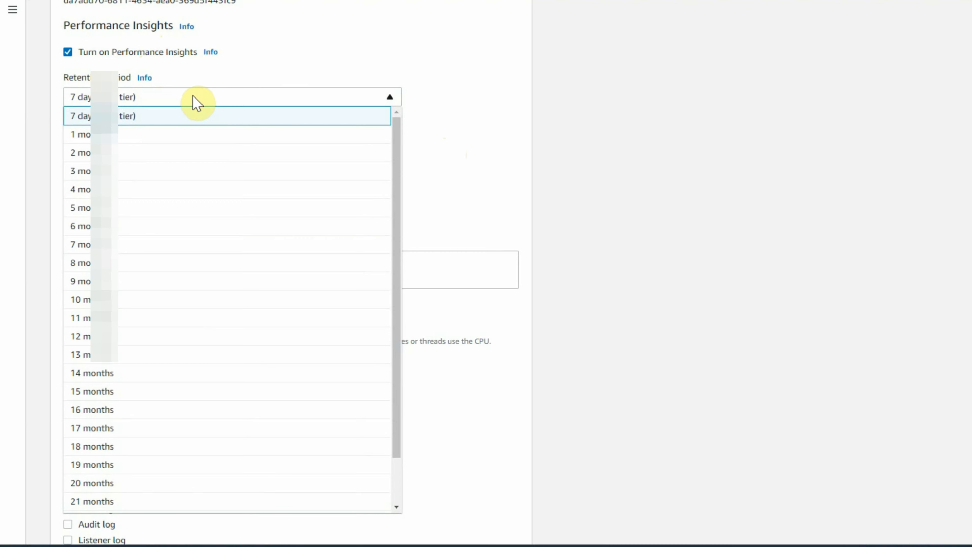
{"action": "left_click", "coordinate": [120, 116]}
{"action": "scroll", "coordinate": [101, 86], "scroll_direction": "down", "scroll_amount": 2}
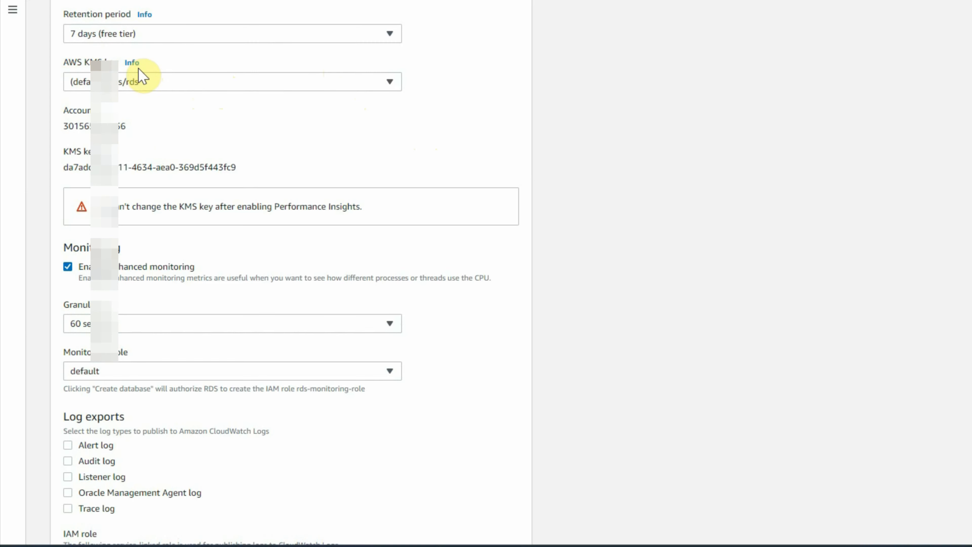
{"action": "scroll", "coordinate": [228, 91], "scroll_direction": "down", "scroll_amount": 5}
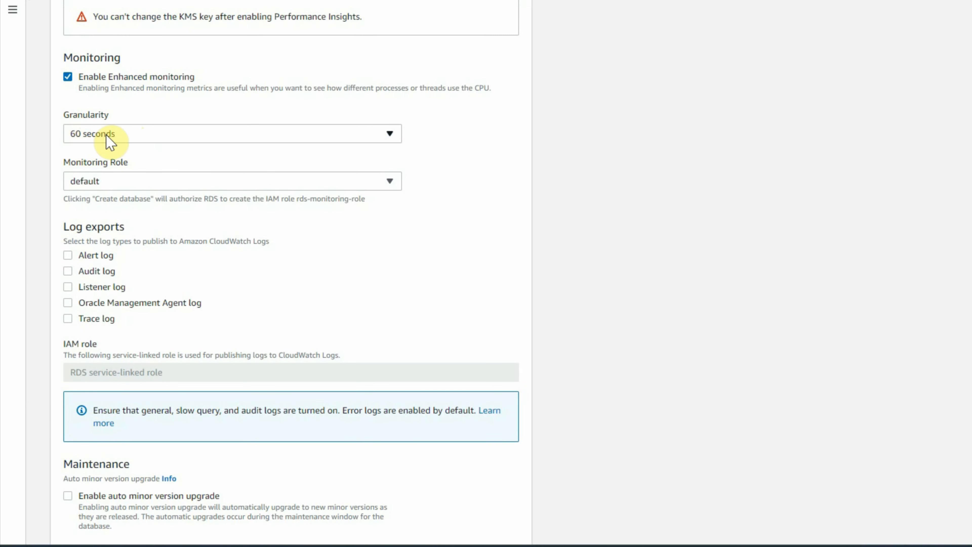
{"action": "left_click", "coordinate": [137, 136]}
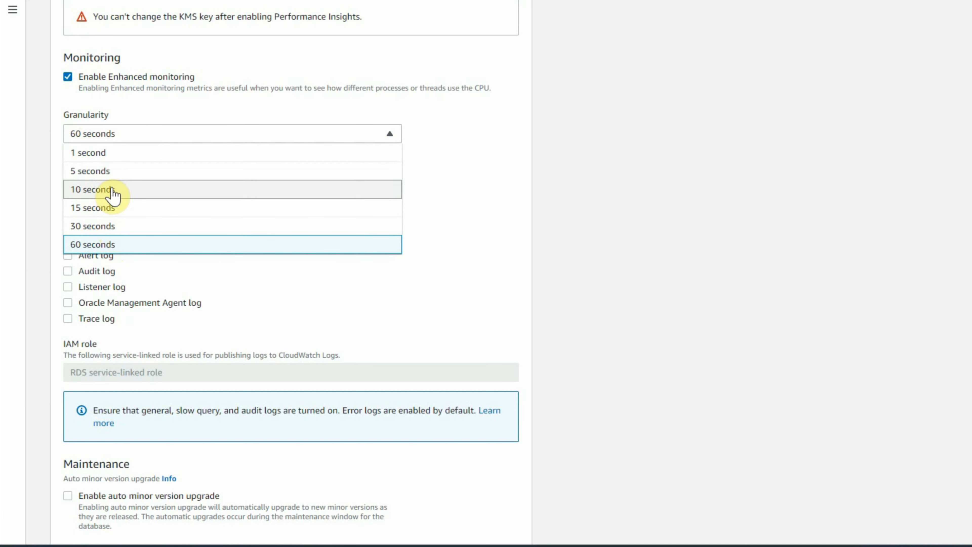
{"action": "scroll", "coordinate": [107, 153], "scroll_direction": "down", "scroll_amount": 2}
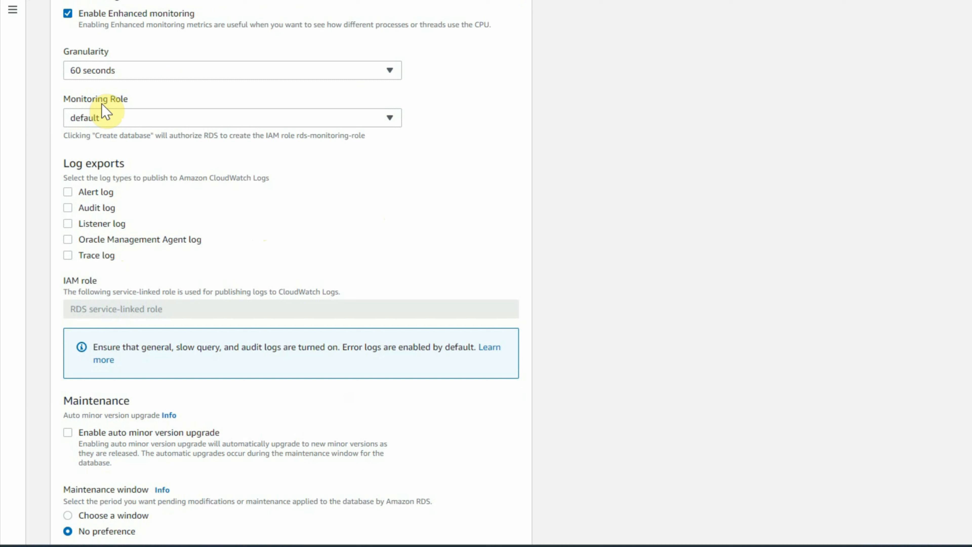
{"action": "left_click", "coordinate": [112, 117]}
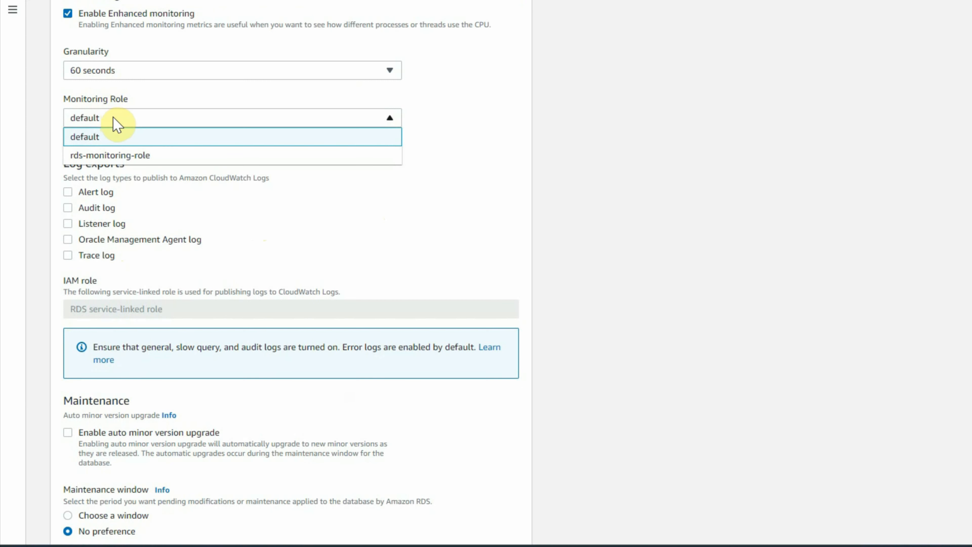
{"action": "left_click", "coordinate": [441, 175]}
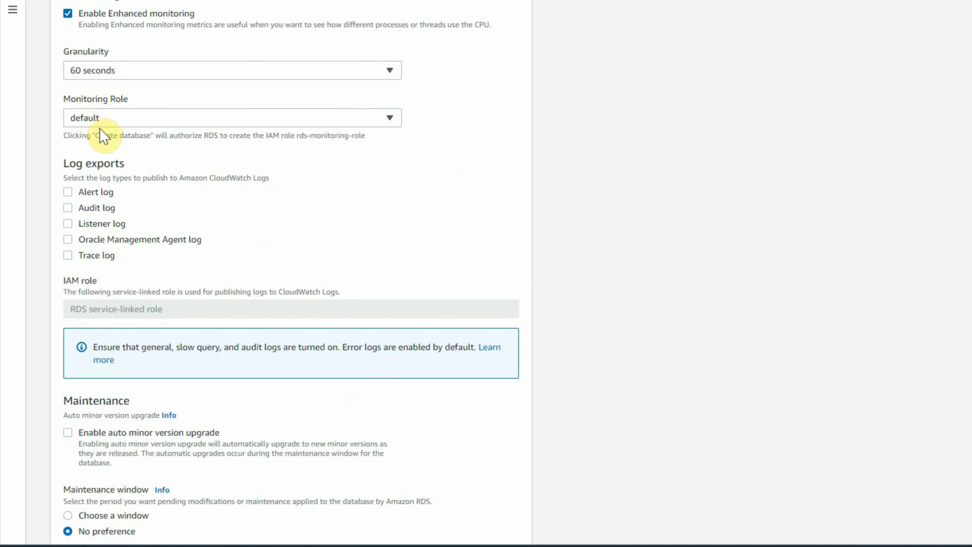
Step: Enable log exports for the Alert, Audit, Listener and Trace logs
{"action": "scroll", "coordinate": [368, 186], "scroll_direction": "down", "scroll_amount": 2}
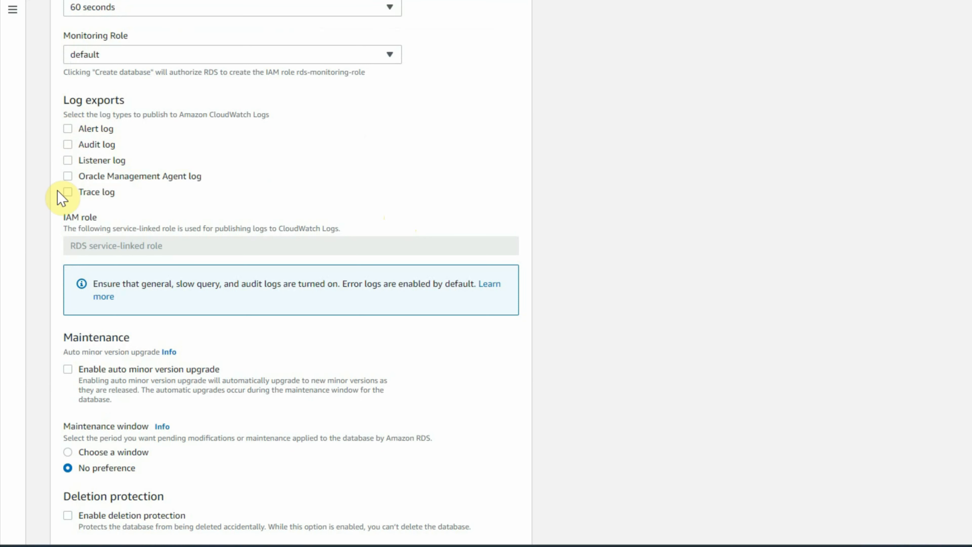
{"action": "left_click", "coordinate": [68, 129]}
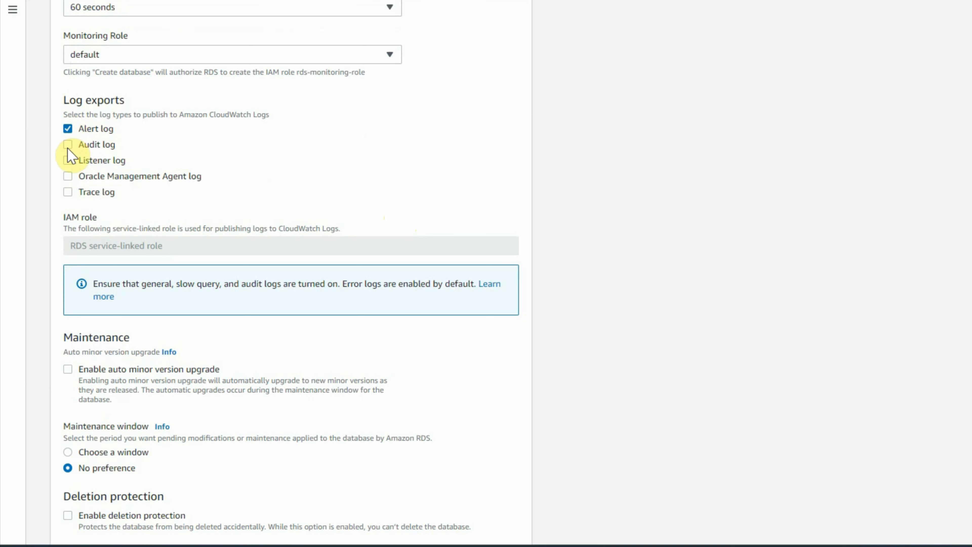
{"action": "left_click", "coordinate": [68, 145]}
{"action": "left_click", "coordinate": [68, 161]}
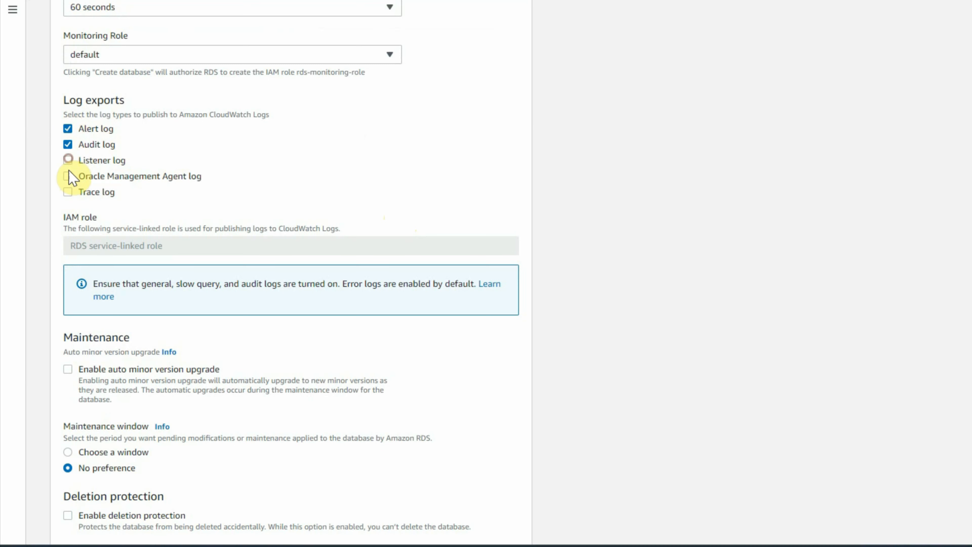
{"action": "left_click", "coordinate": [68, 193]}
{"action": "scroll", "coordinate": [312, 186], "scroll_direction": "down", "scroll_amount": 5}
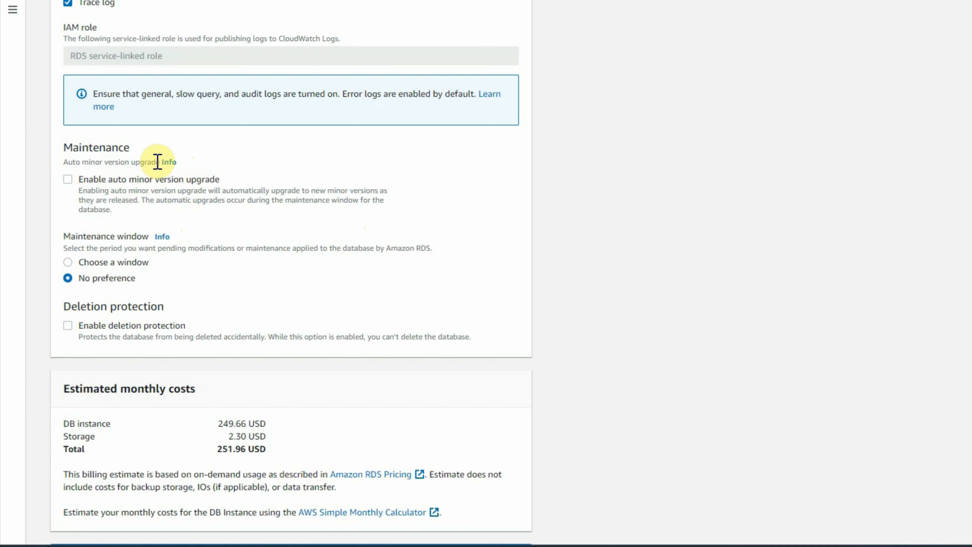